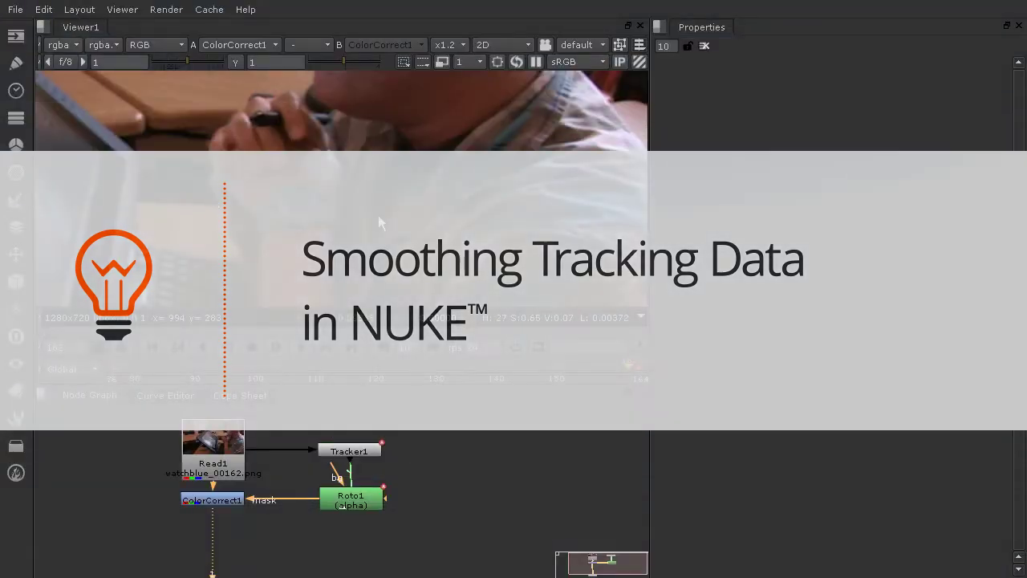
# Frame the whole shot in the viewer and loop playback across frames 76–164
pyautogui.scroll(-3, 282, 213)
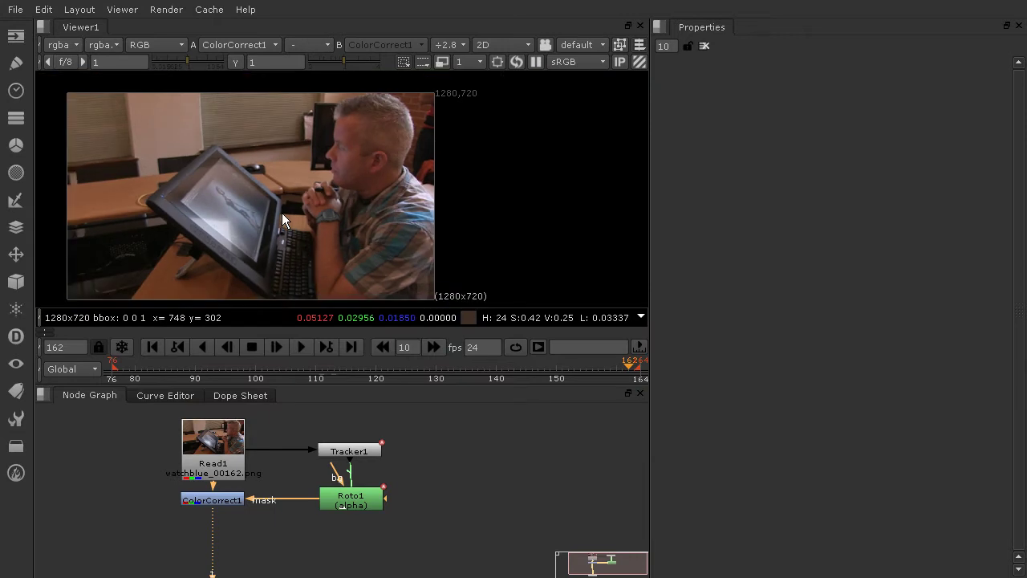
pyautogui.moveTo(282, 213); pyautogui.dragTo(364, 210, button='middle')
pyautogui.scroll(3, 368, 210)
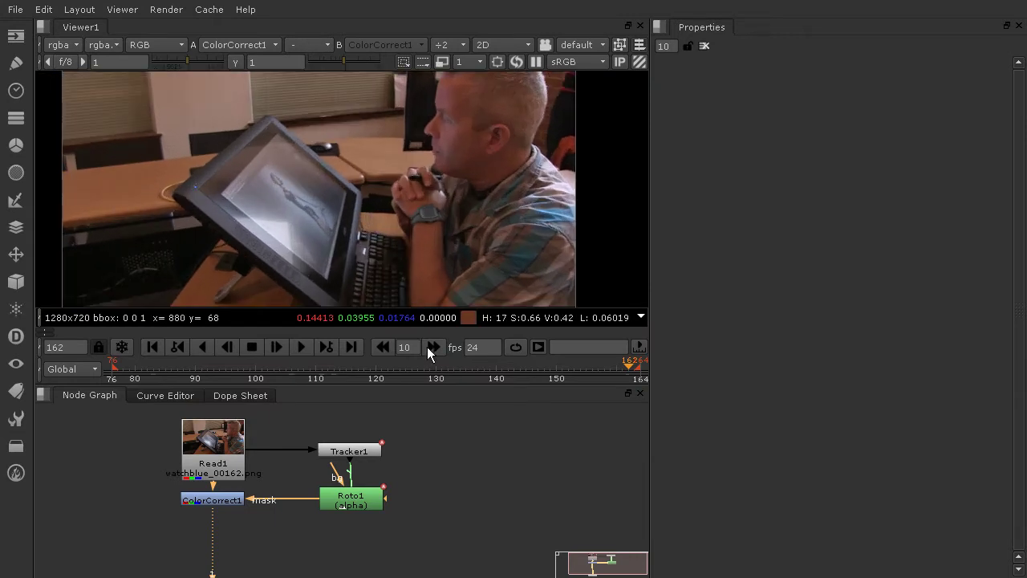
pyautogui.scroll(1, 411, 242)
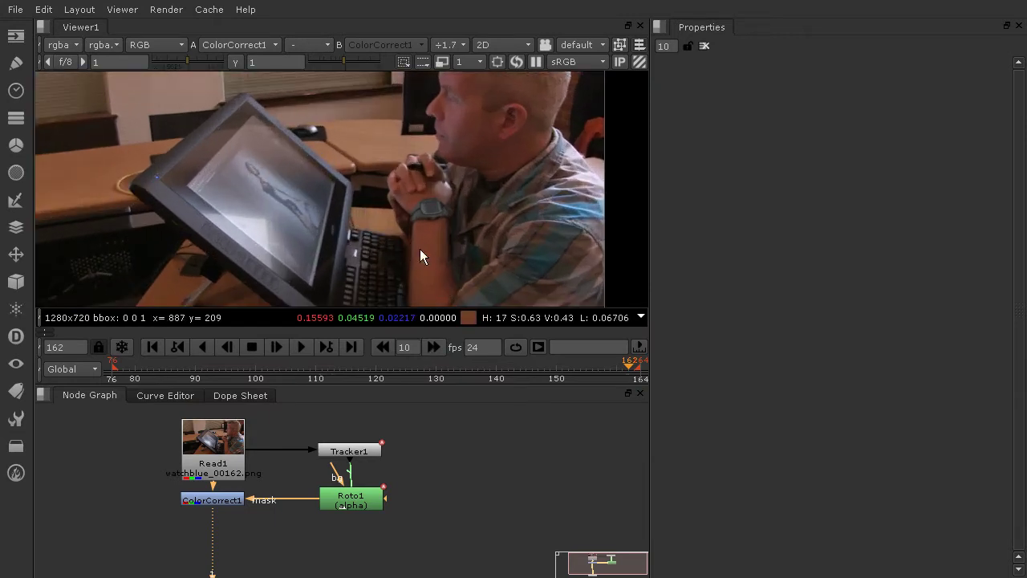
pyautogui.scroll(1, 386, 219)
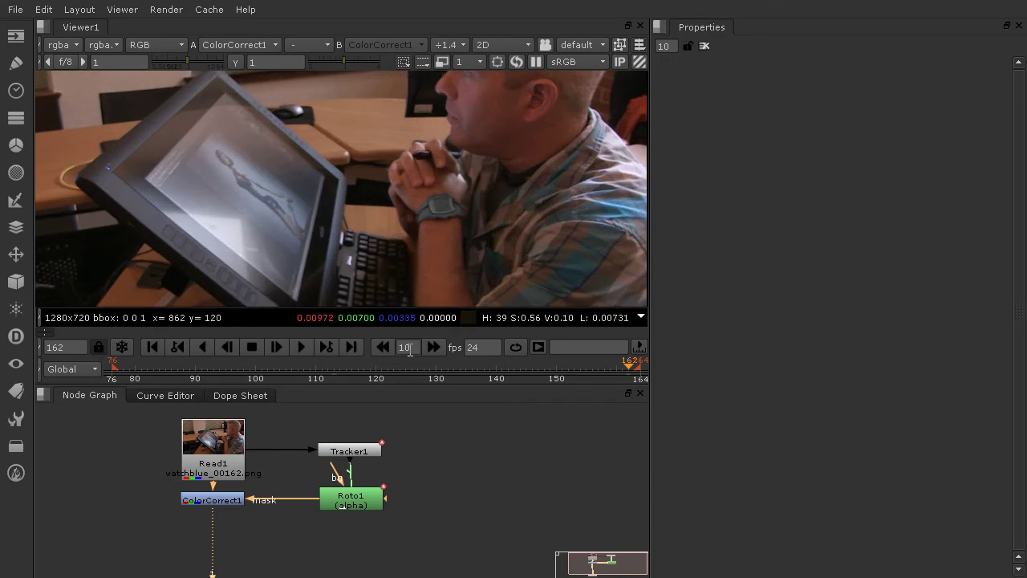
pyautogui.click(303, 347)
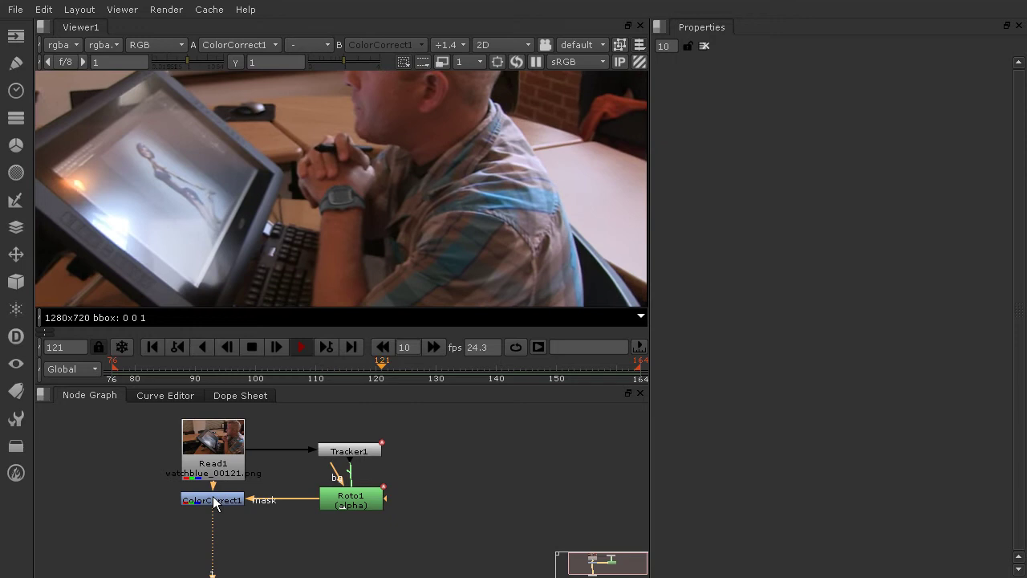
# Stop playback, disable ColorCorrect1, and scrub from frame 77 to 158 to see the original watch
pyautogui.click(254, 345)
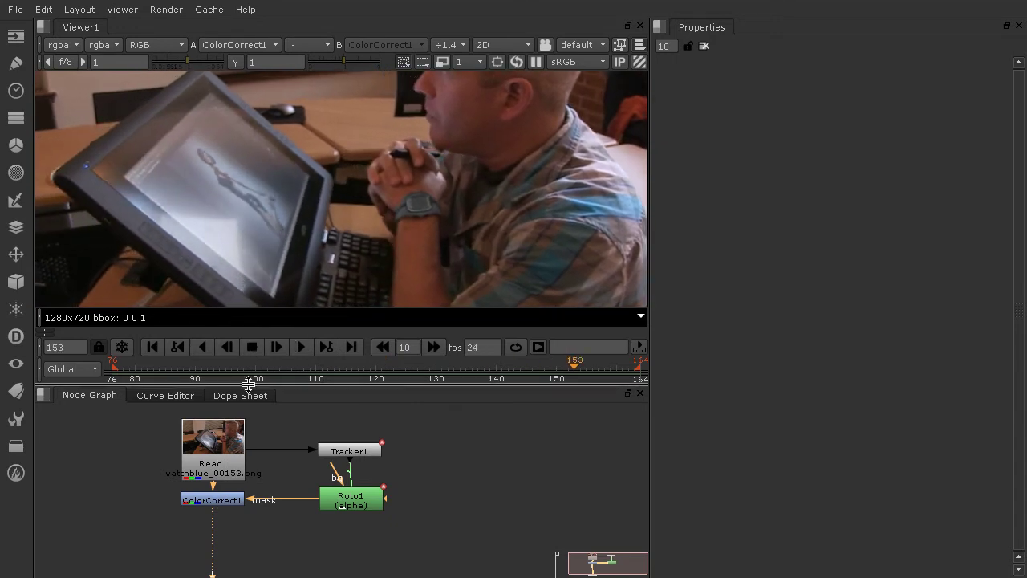
pyautogui.click(212, 501)
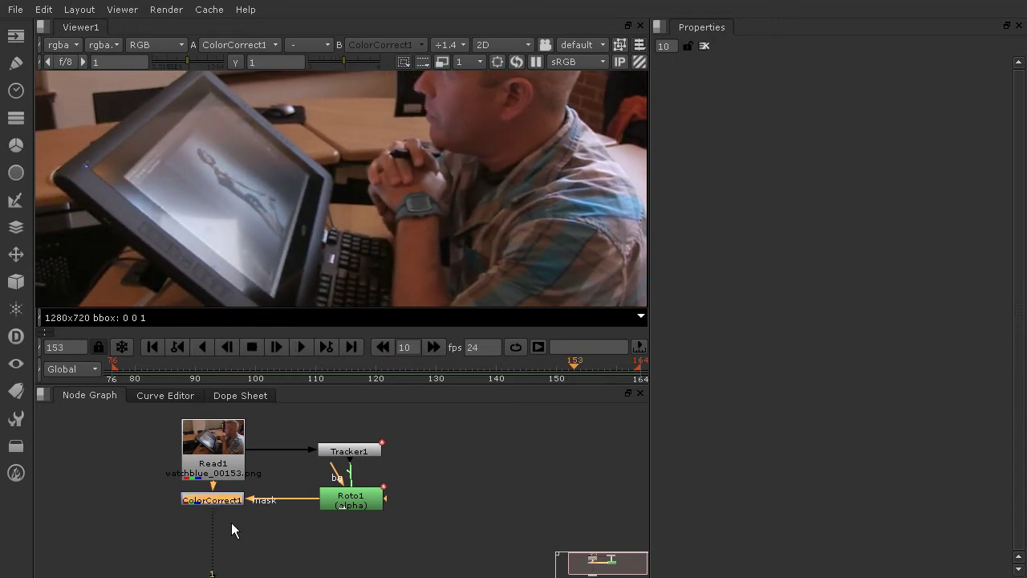
pyautogui.press('d')
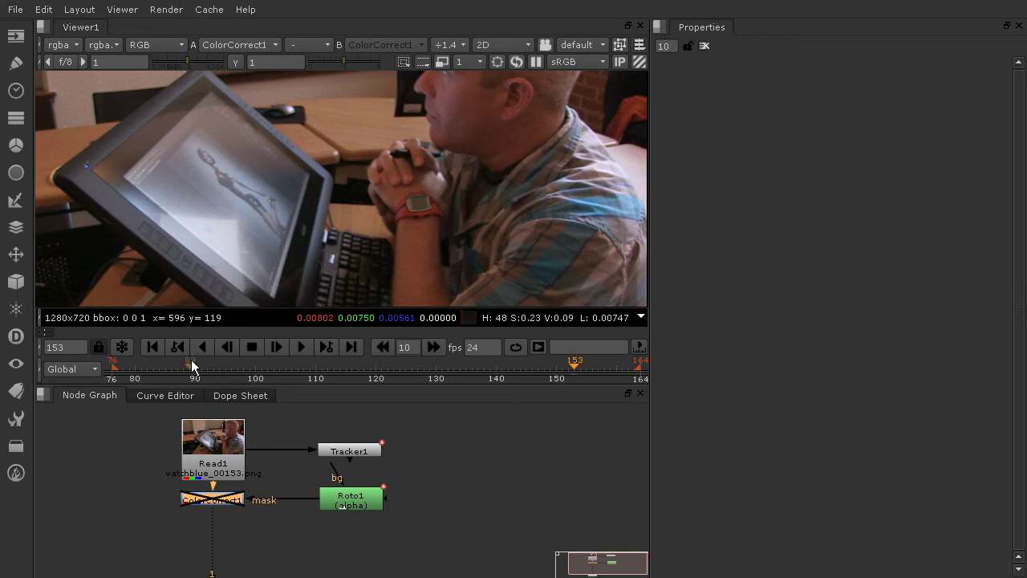
pyautogui.click(117, 369)
pyautogui.moveTo(116, 369); pyautogui.dragTo(602, 376)
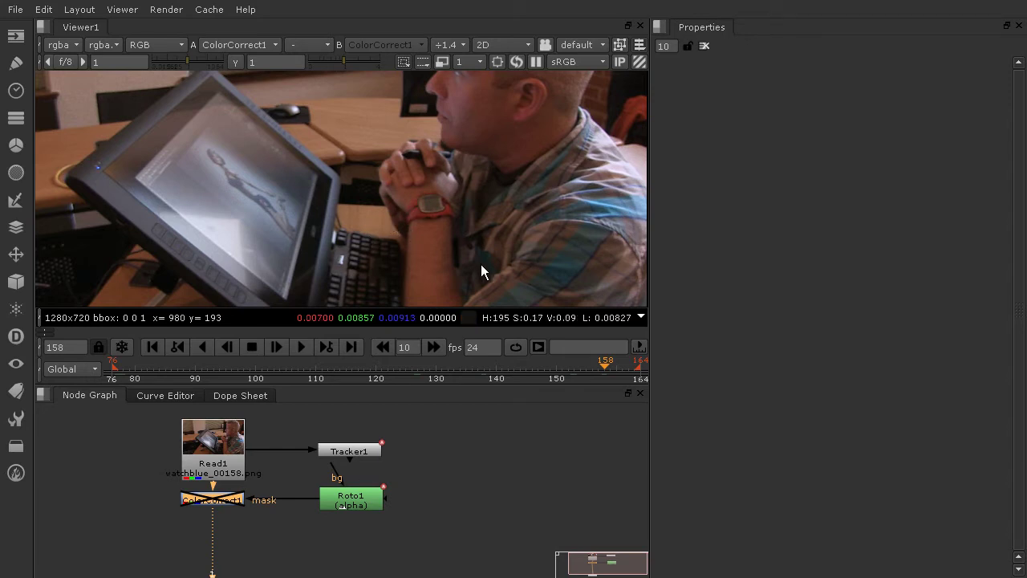
pyautogui.scroll(2, 446, 209)
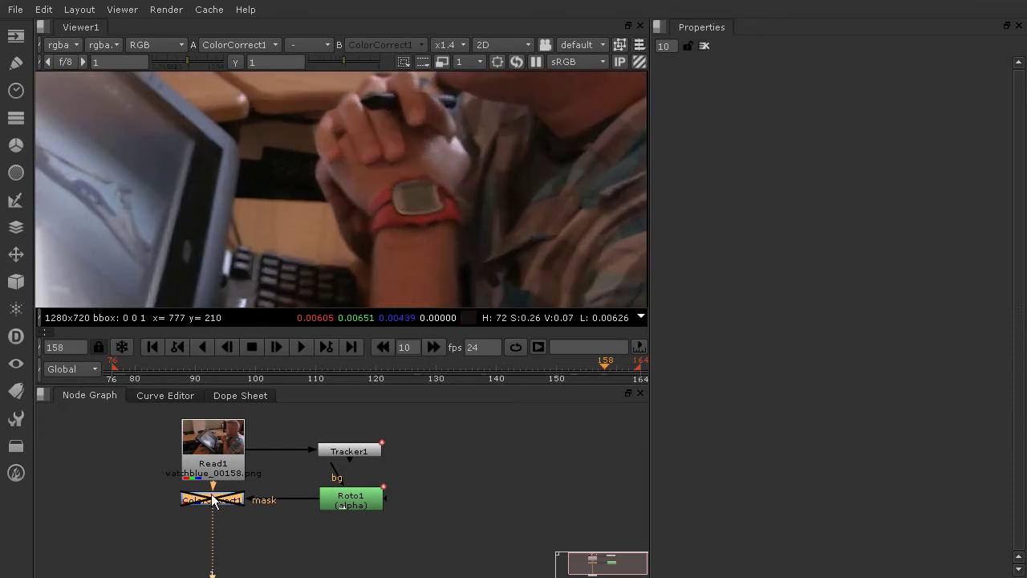
# Re-enable ColorCorrect1, reframe the full shot, and loop playback again
pyautogui.press('d')
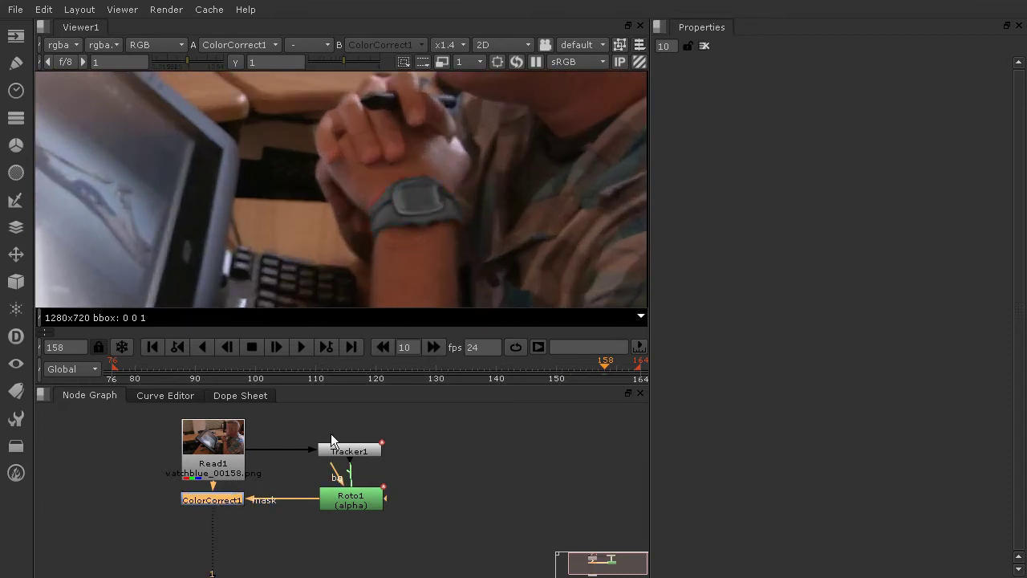
pyautogui.scroll(-4, 443, 226)
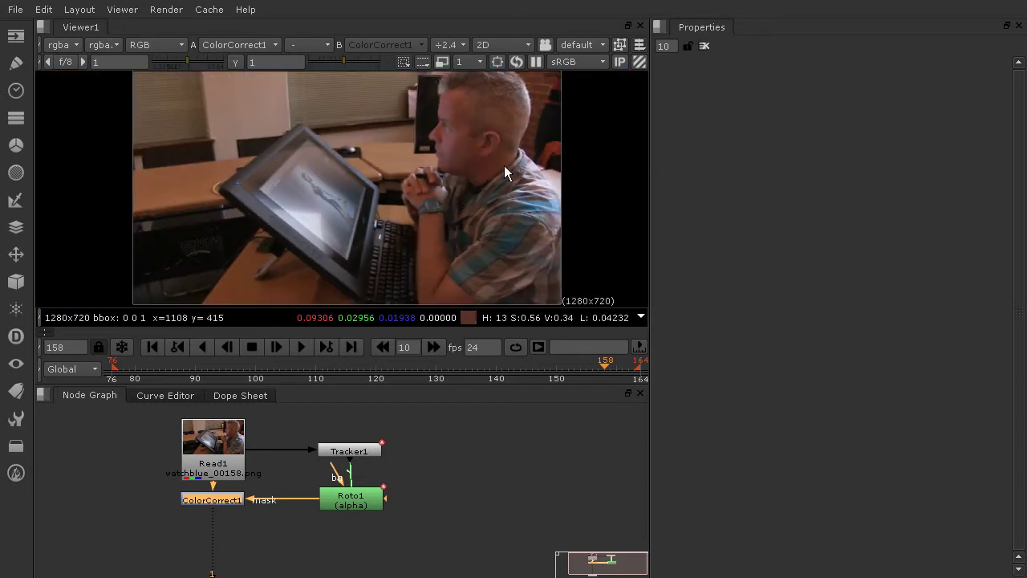
pyautogui.scroll(-1, 505, 165)
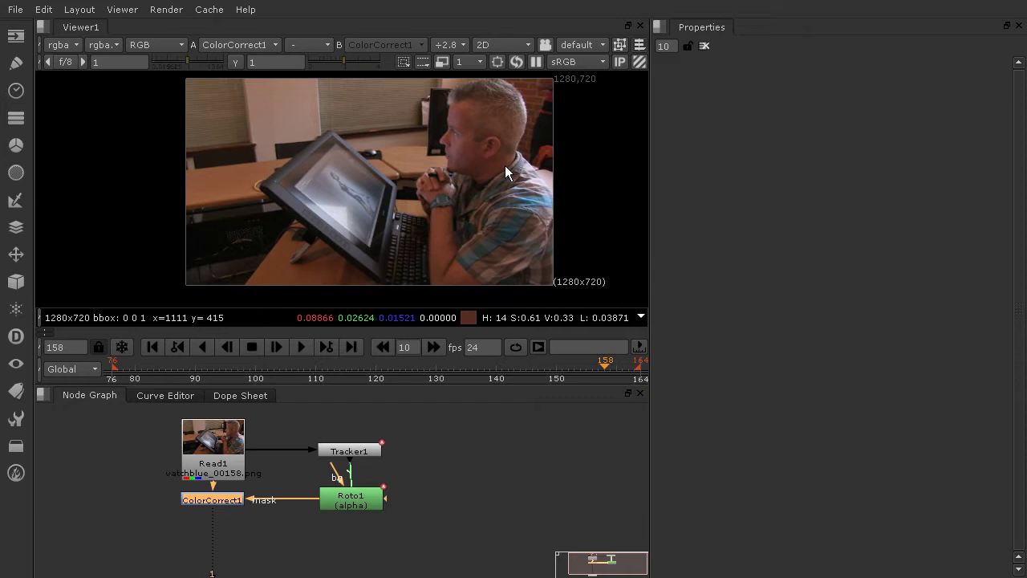
pyautogui.moveTo(367, 130); pyautogui.dragTo(352, 138, button='middle')
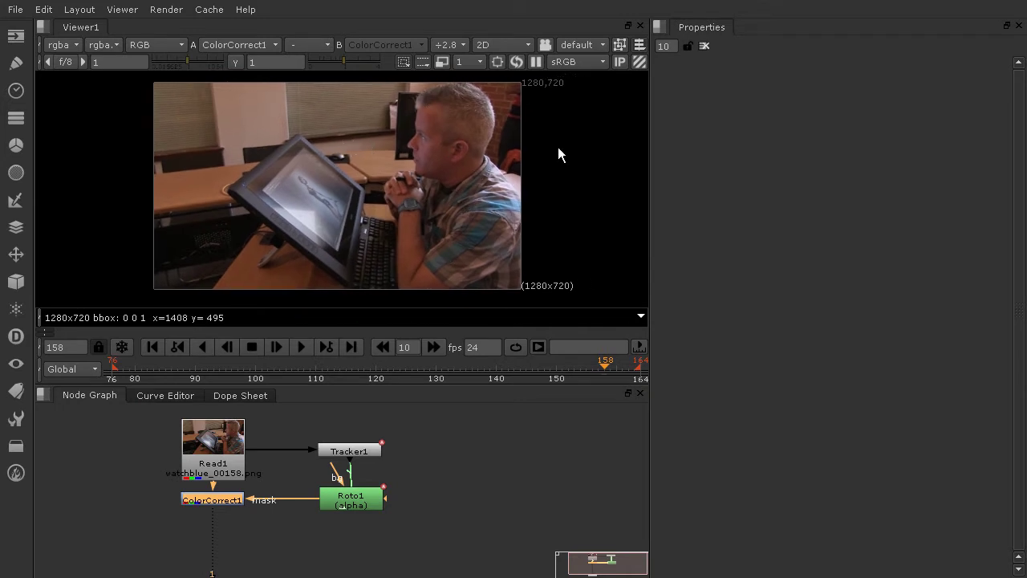
pyautogui.click(302, 346)
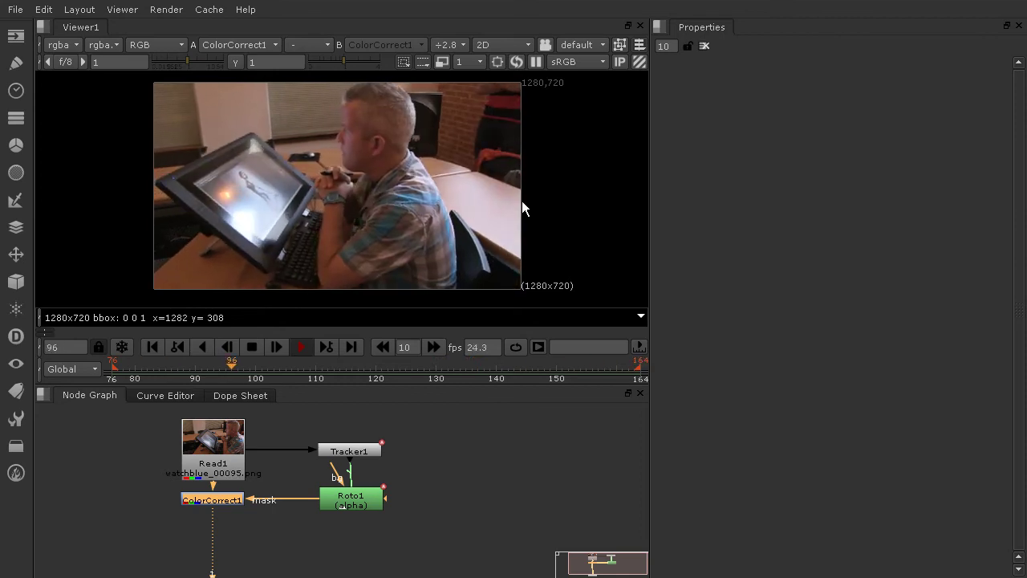
# Stop playback at frame 144 and zoom in on the grey watch band
pyautogui.click(250, 345)
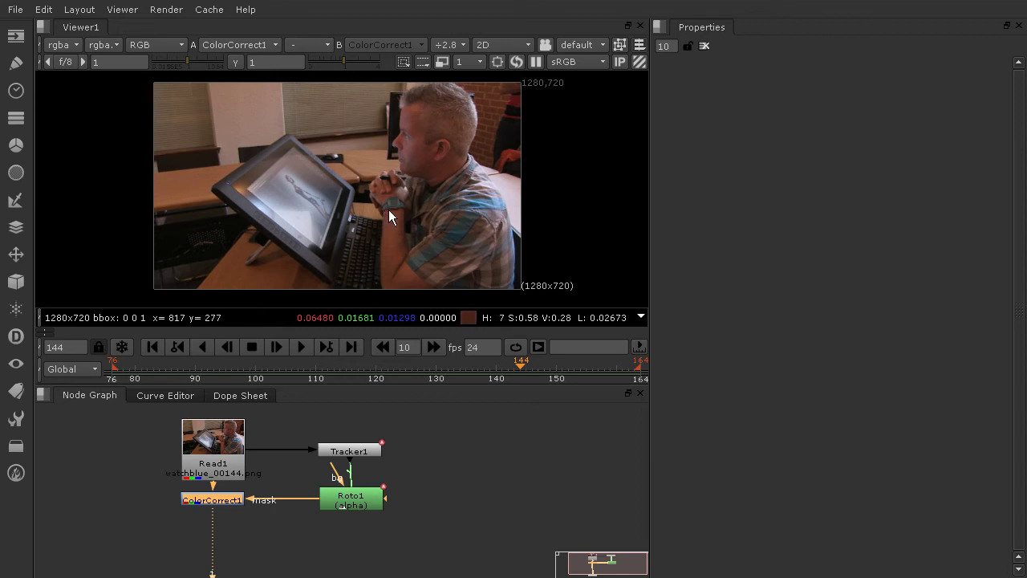
pyautogui.scroll(4, 390, 210)
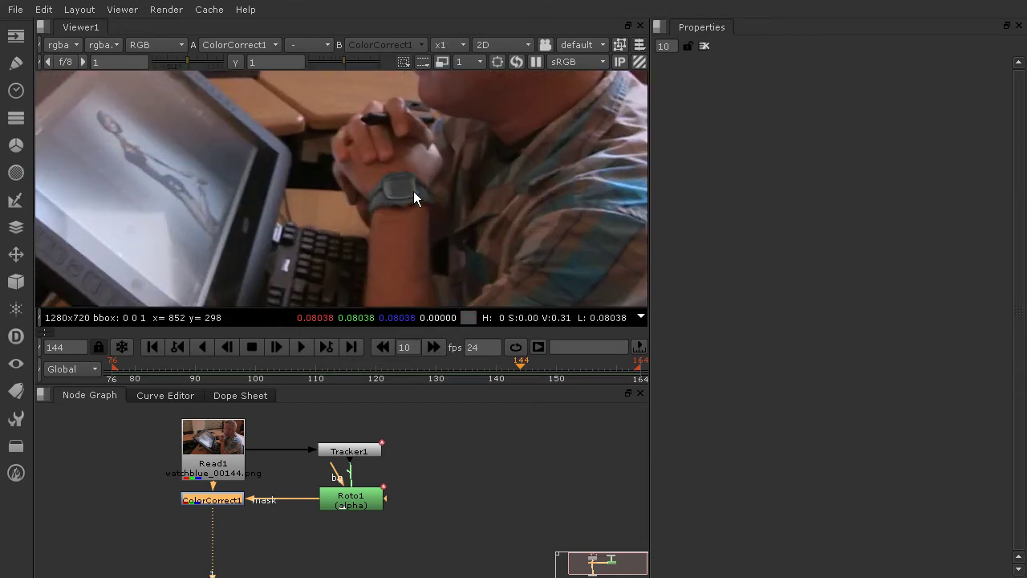
pyautogui.scroll(2, 413, 191)
pyautogui.scroll(1, 413, 199)
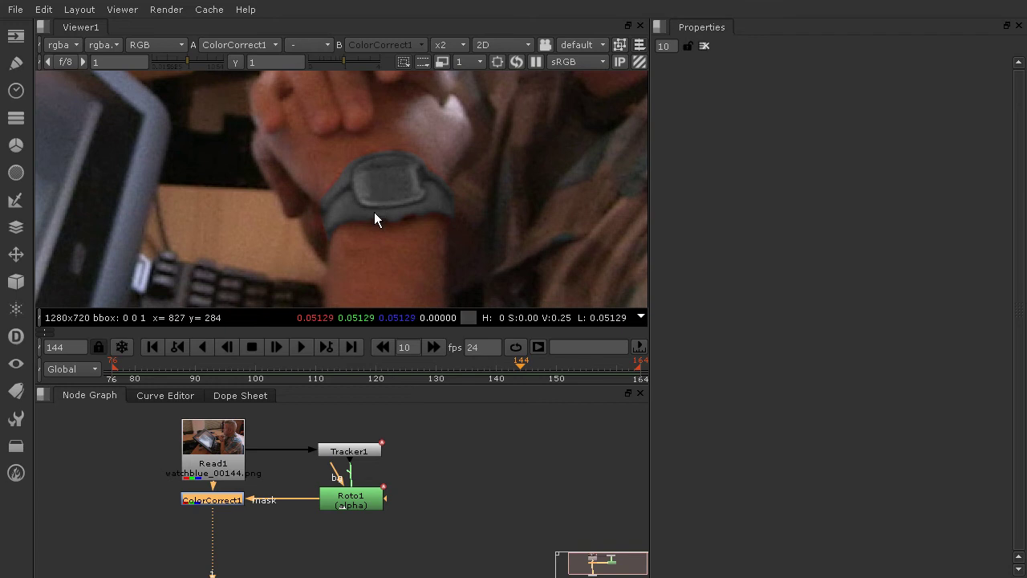
pyautogui.scroll(3, 383, 203)
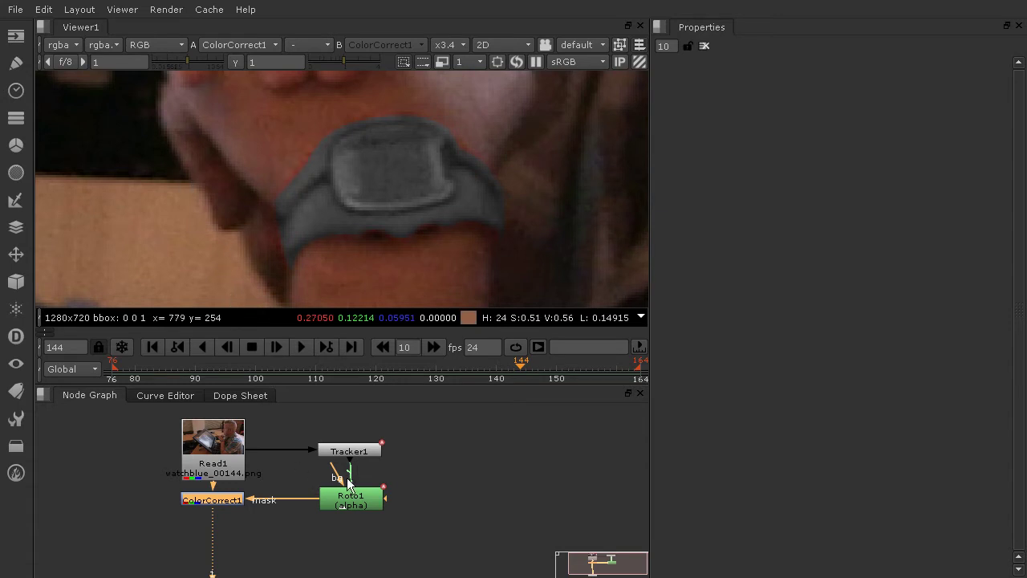
# Open Tracker1's properties on the Tracker tab to list track 1
pyautogui.doubleClick(367, 452)
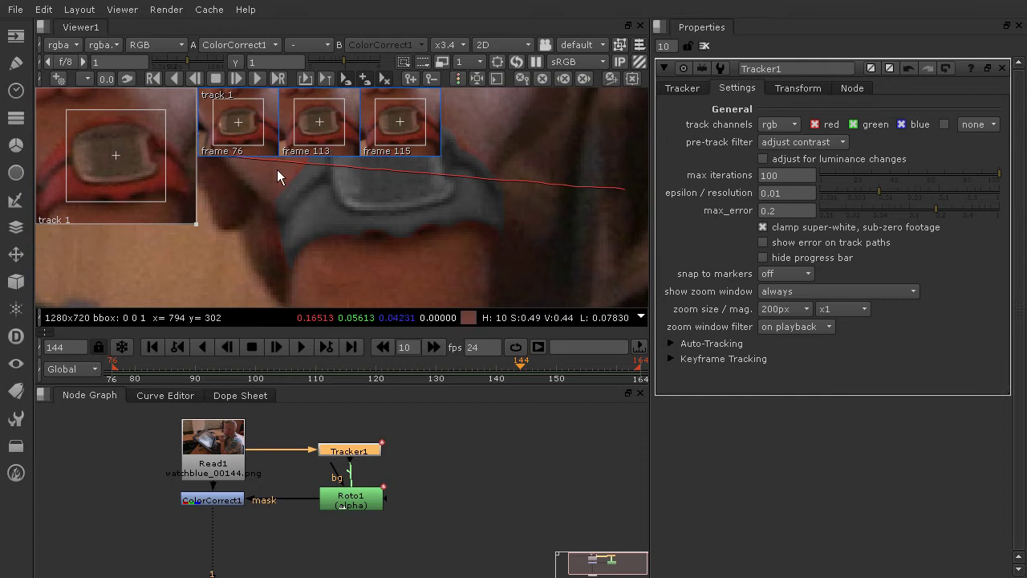
pyautogui.click(680, 88)
pyautogui.scroll(2, 429, 191)
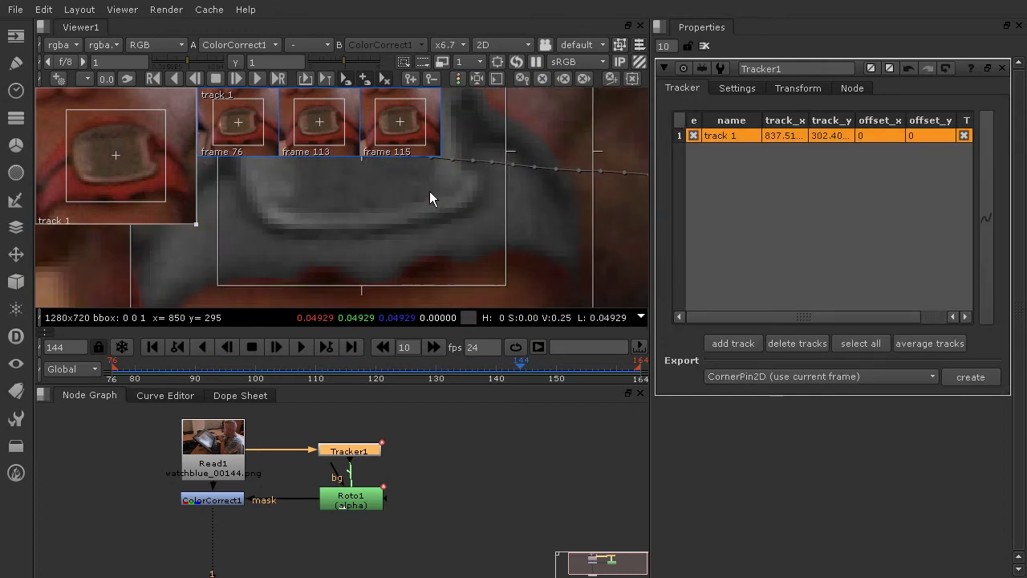
pyautogui.scroll(2, 428, 179)
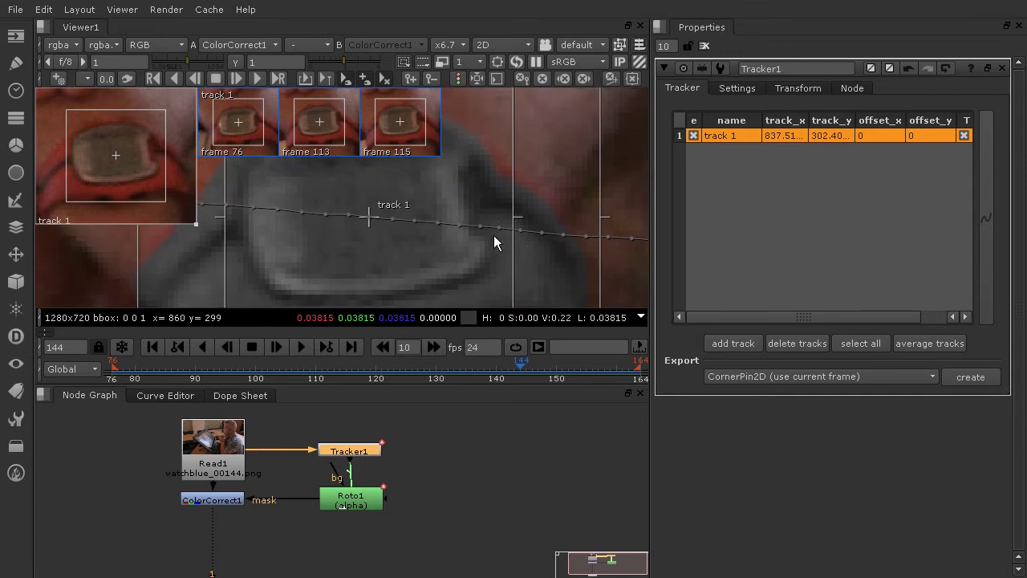
pyautogui.scroll(3, 311, 226)
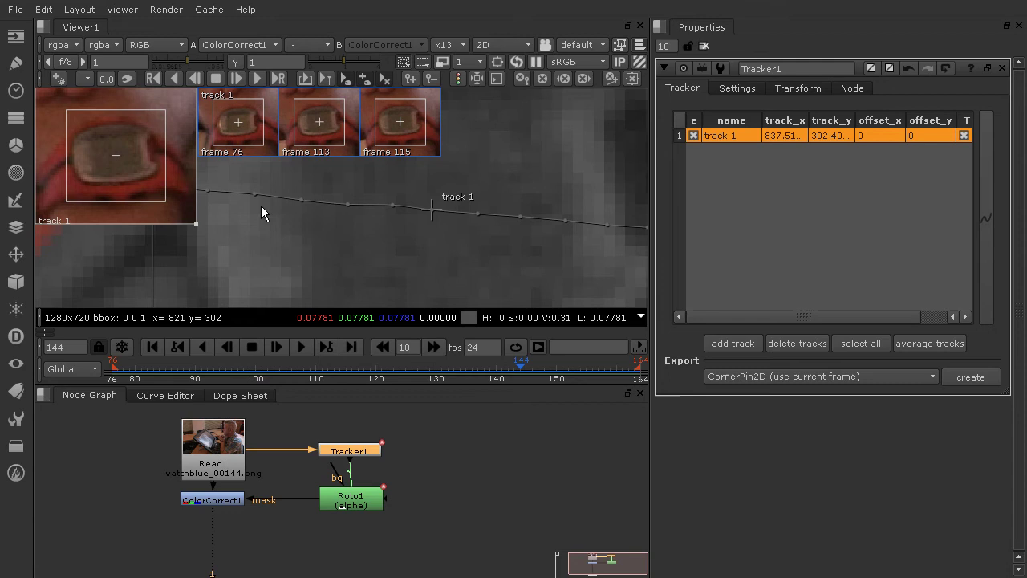
# Zoom and pan the viewer along track 1's jittery path on the watch
pyautogui.moveTo(261, 206); pyautogui.dragTo(473, 221, button='middle')
pyautogui.scroll(1, 474, 222)
pyautogui.scroll(2, 410, 221)
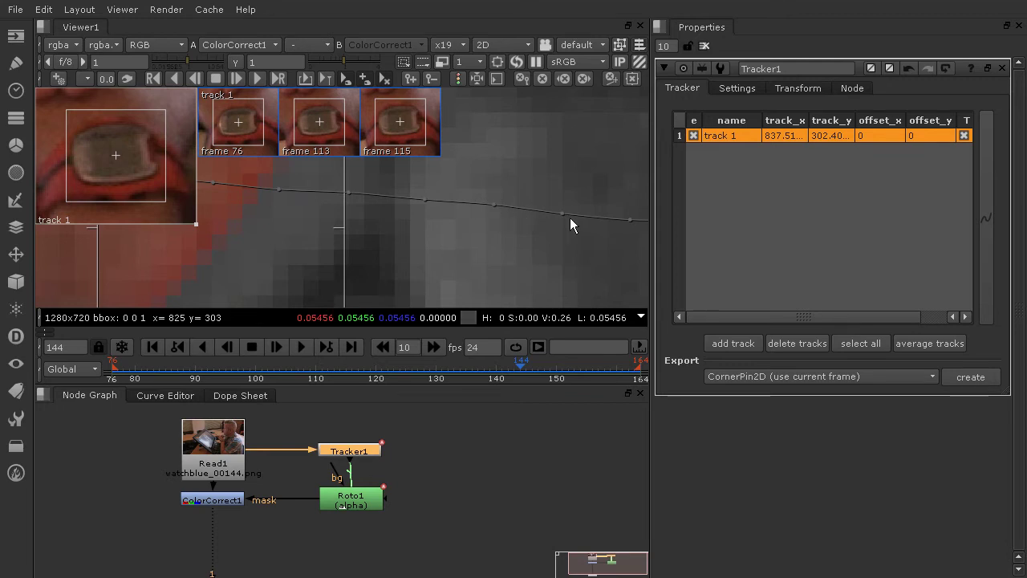
pyautogui.moveTo(607, 215); pyautogui.dragTo(241, 218, button='middle')
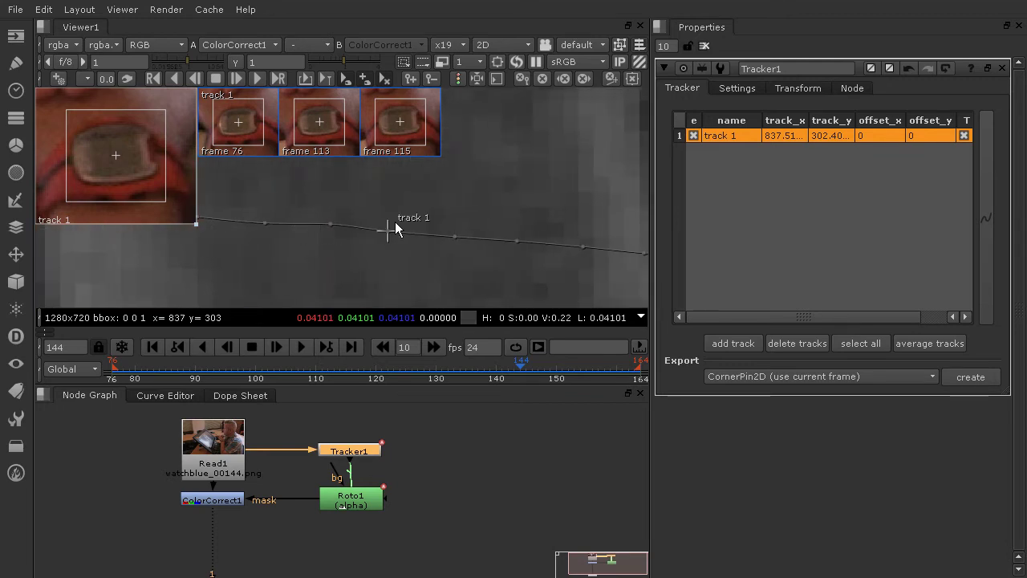
pyautogui.scroll(-5, 547, 244)
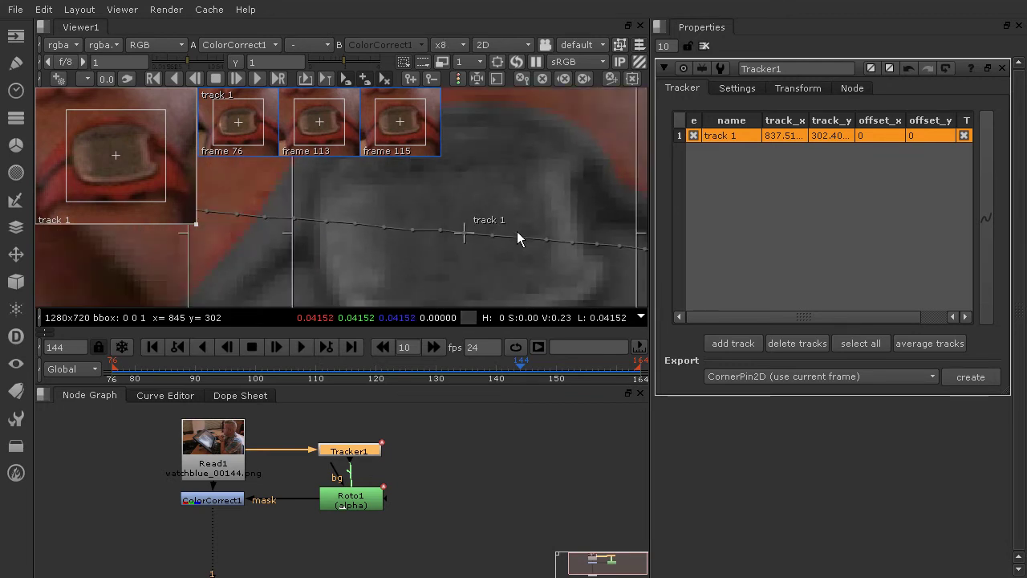
pyautogui.scroll(-2, 514, 236)
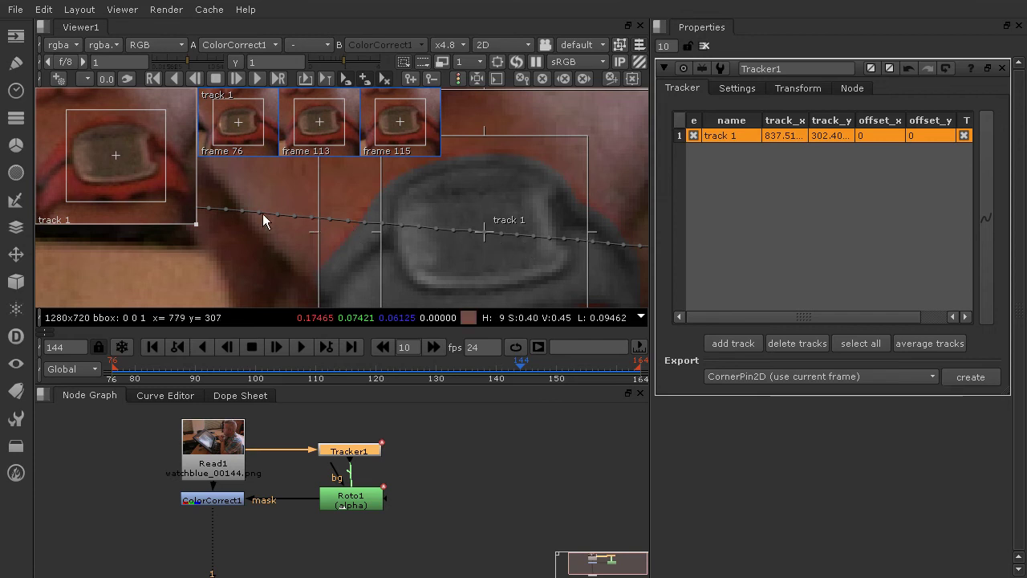
pyautogui.scroll(2, 500, 228)
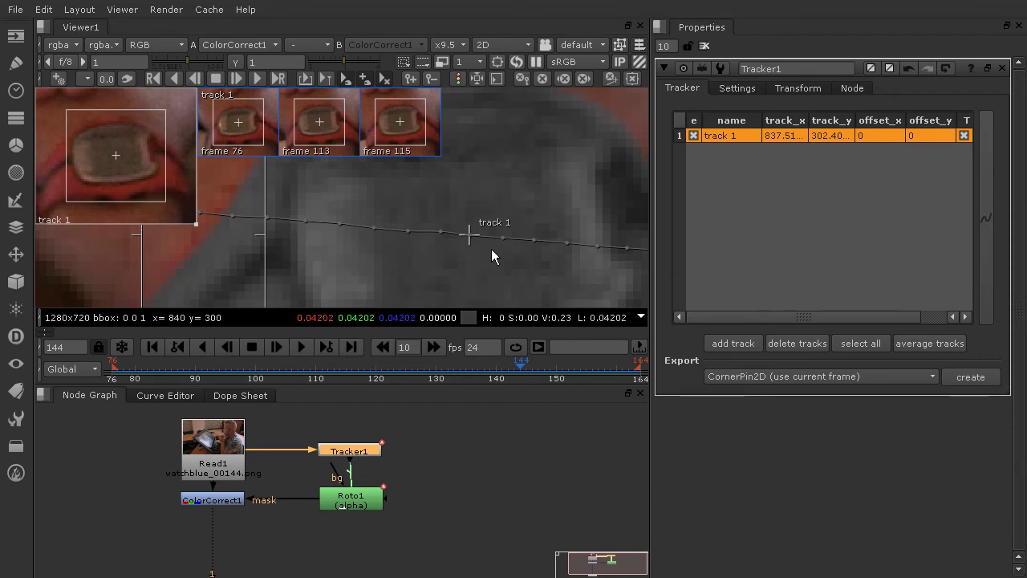
pyautogui.scroll(3, 490, 248)
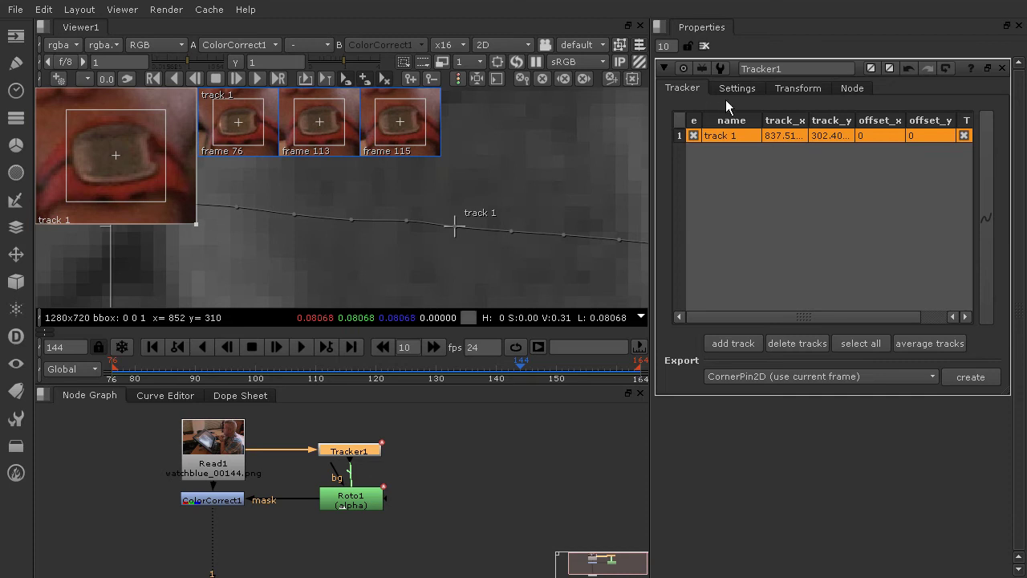
# On Tracker1's Transform tab, set smooth t to 1 to average the translation
pyautogui.click(793, 87)
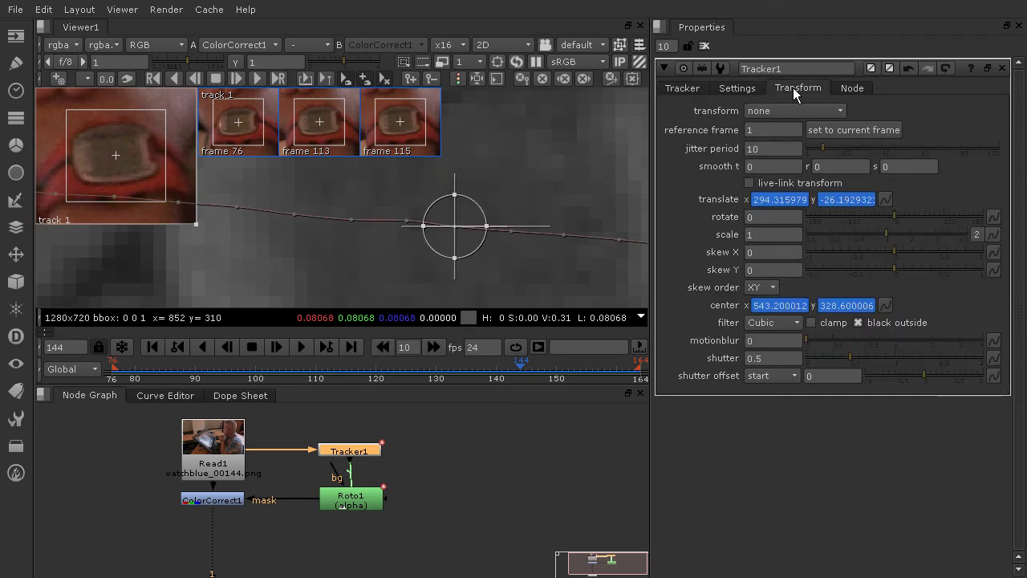
pyautogui.click(750, 166)
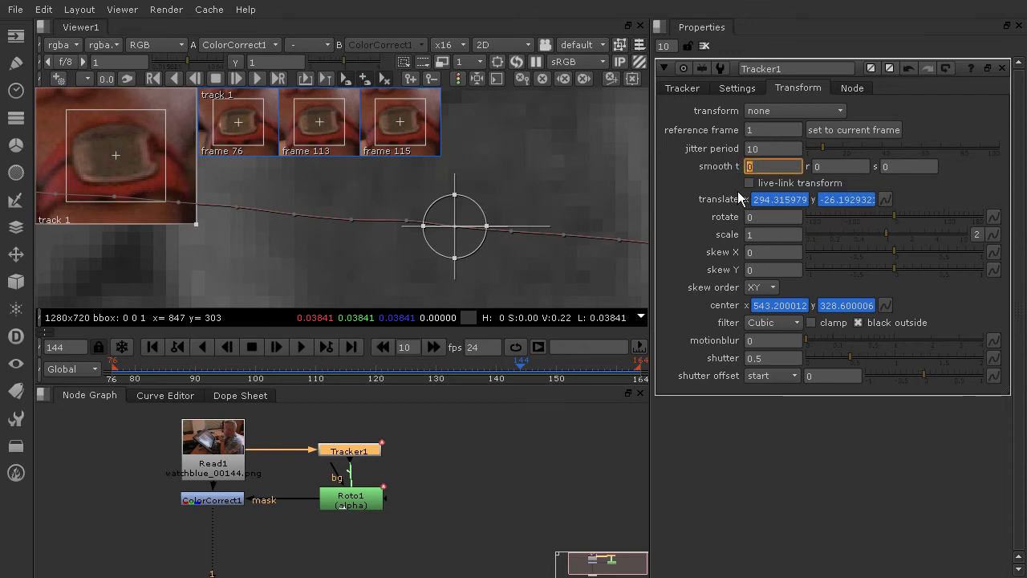
pyautogui.write('1')
pyautogui.press('Return')
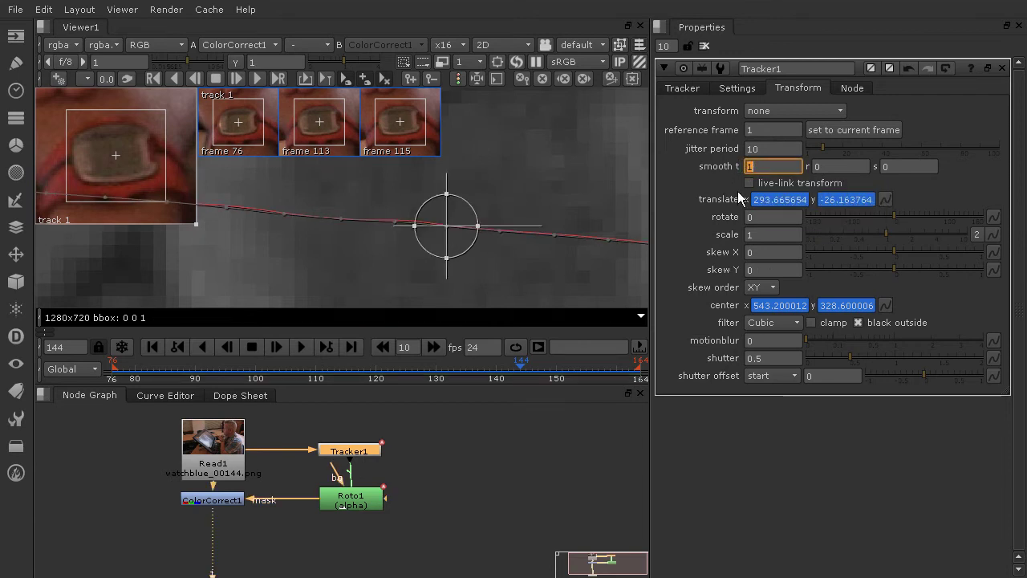
pyautogui.scroll(5, 362, 214)
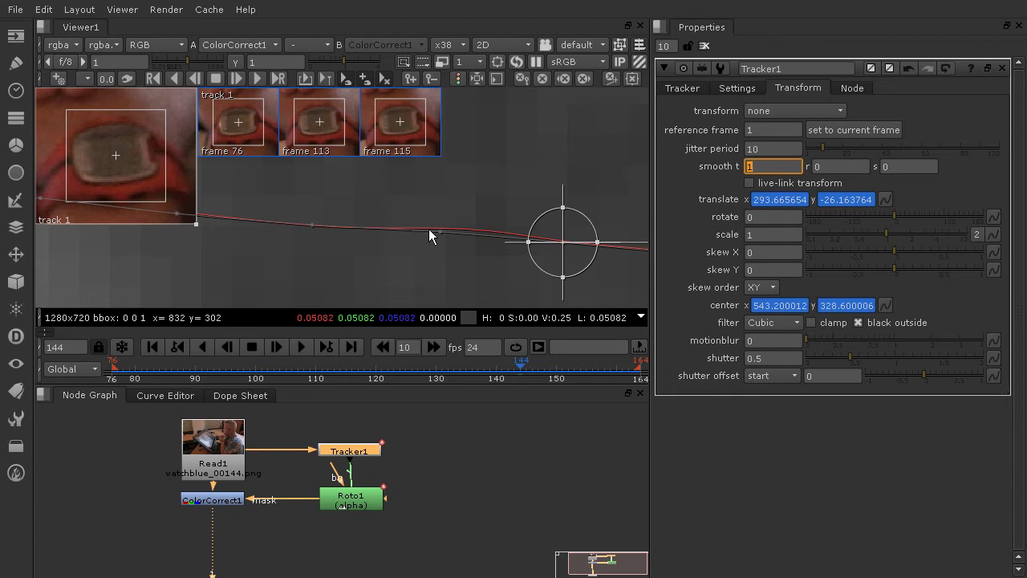
pyautogui.scroll(2, 475, 237)
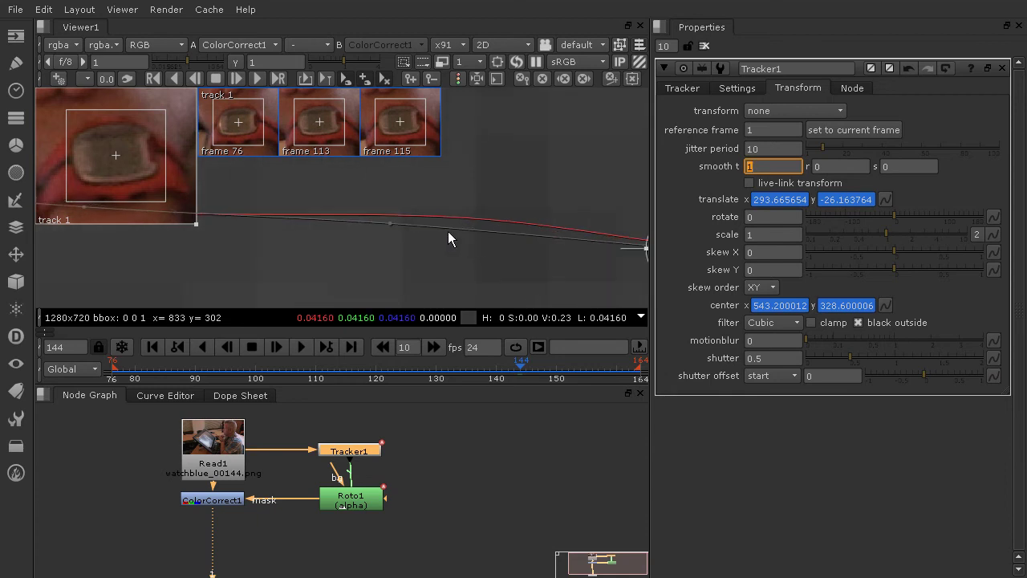
pyautogui.scroll(-4, 455, 236)
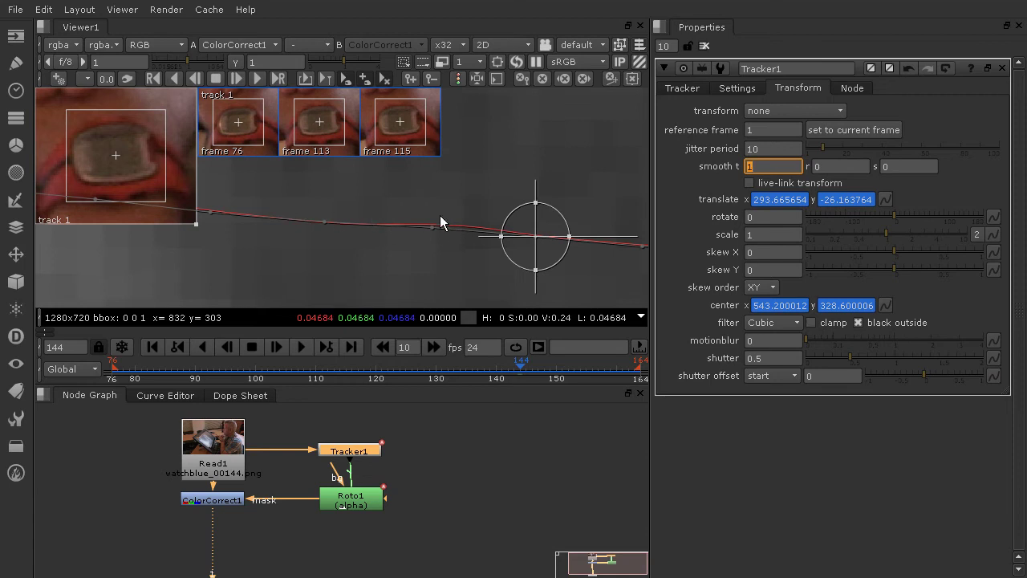
pyautogui.moveTo(328, 222); pyautogui.dragTo(500, 229, button='middle')
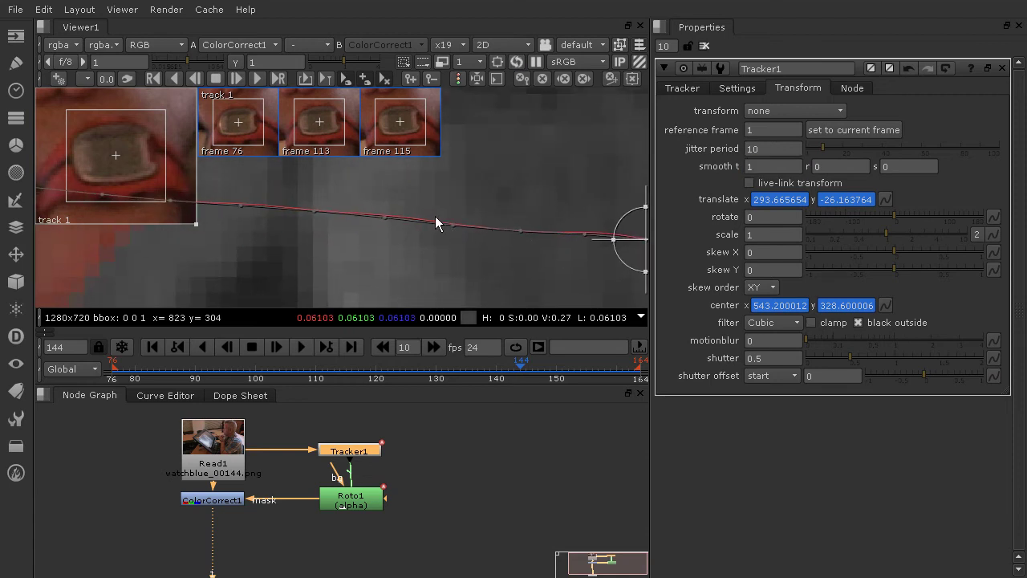
pyautogui.moveTo(315, 215); pyautogui.dragTo(509, 215, button='middle')
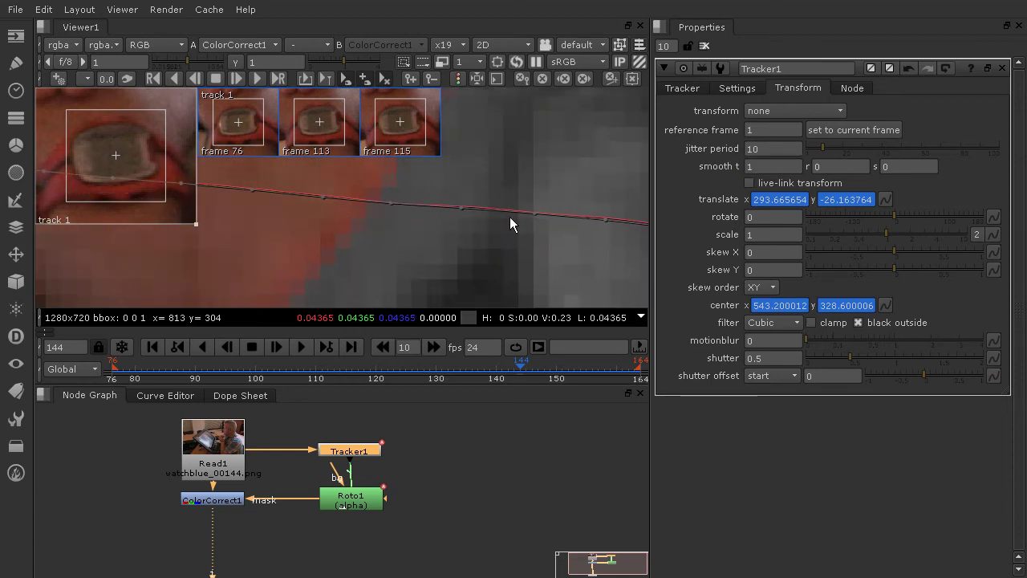
pyautogui.scroll(-3, 514, 213)
pyautogui.scroll(-2, 518, 211)
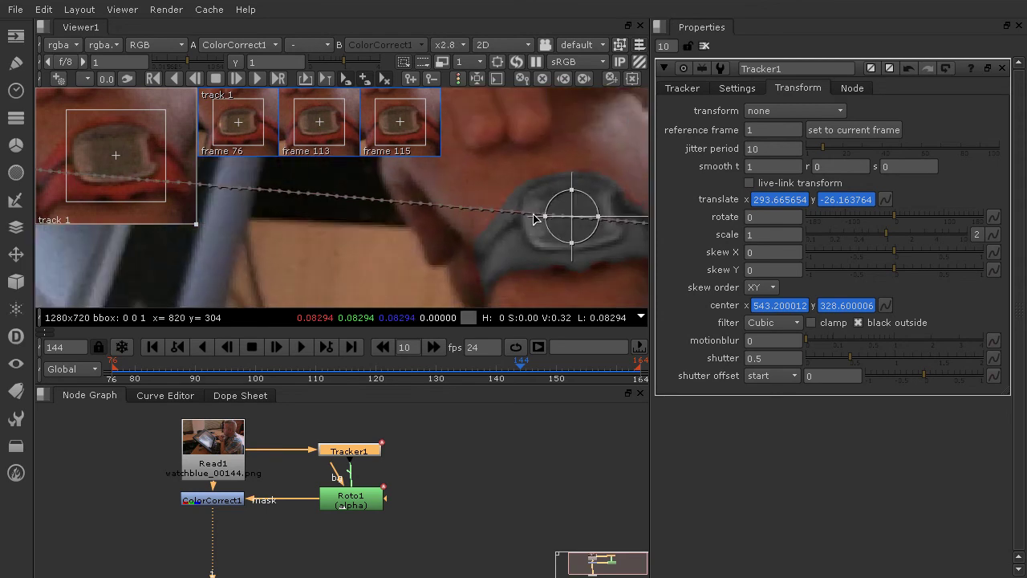
pyautogui.scroll(6, 532, 212)
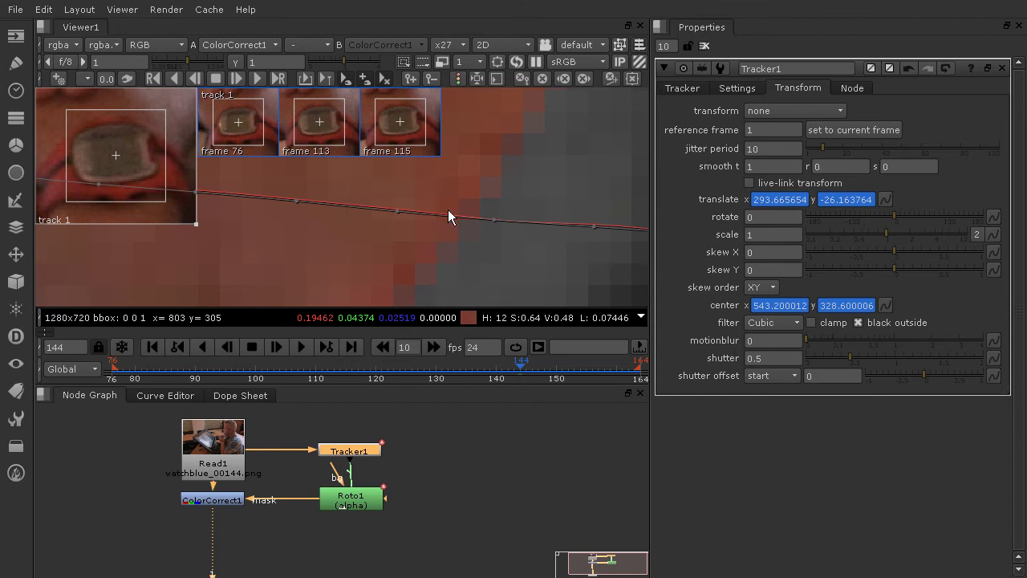
pyautogui.scroll(-8, 593, 217)
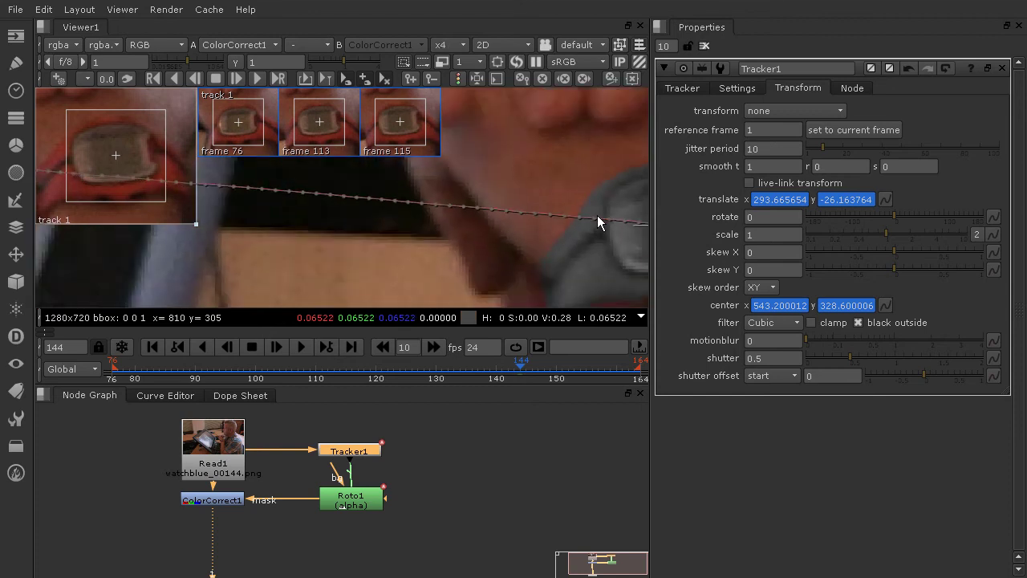
pyautogui.scroll(3, 597, 215)
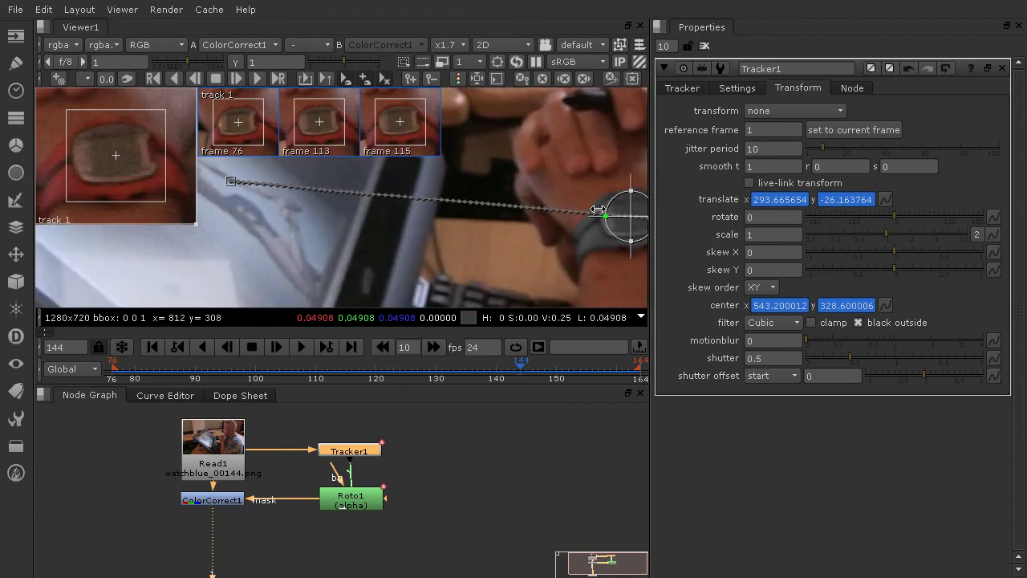
pyautogui.moveTo(502, 239); pyautogui.dragTo(481, 260, button='middle')
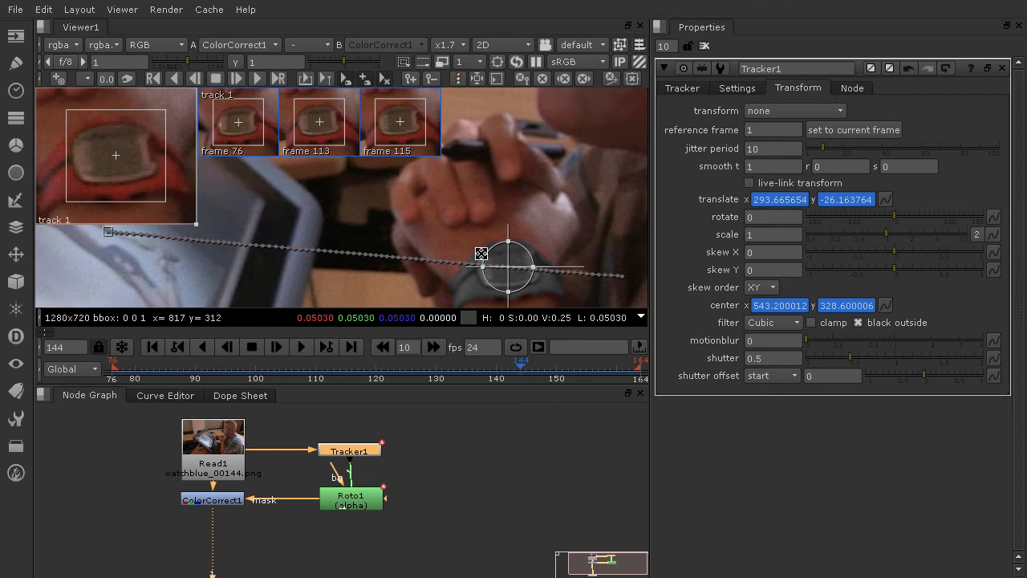
pyautogui.click(754, 167)
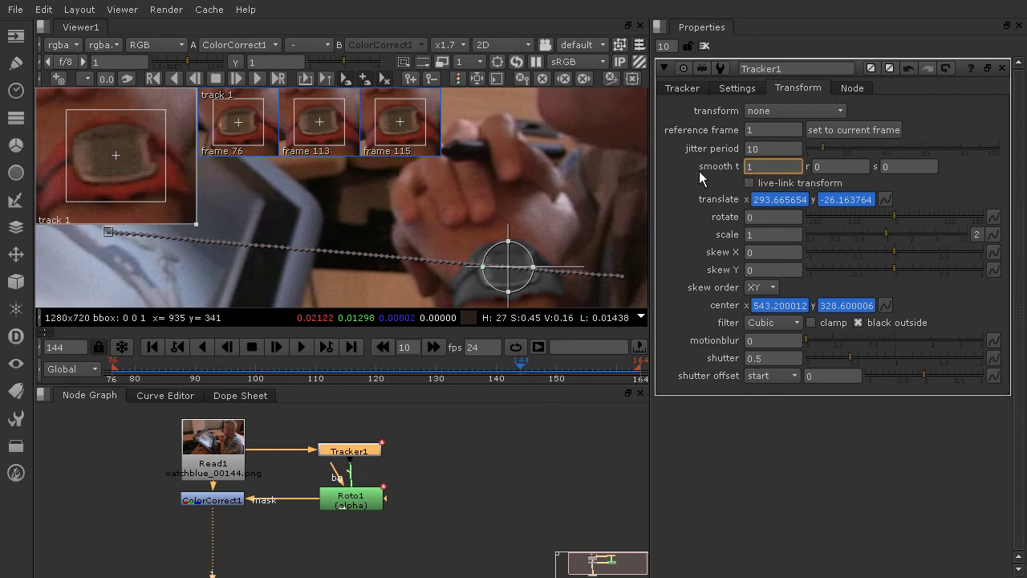
pyautogui.scroll(3, 518, 231)
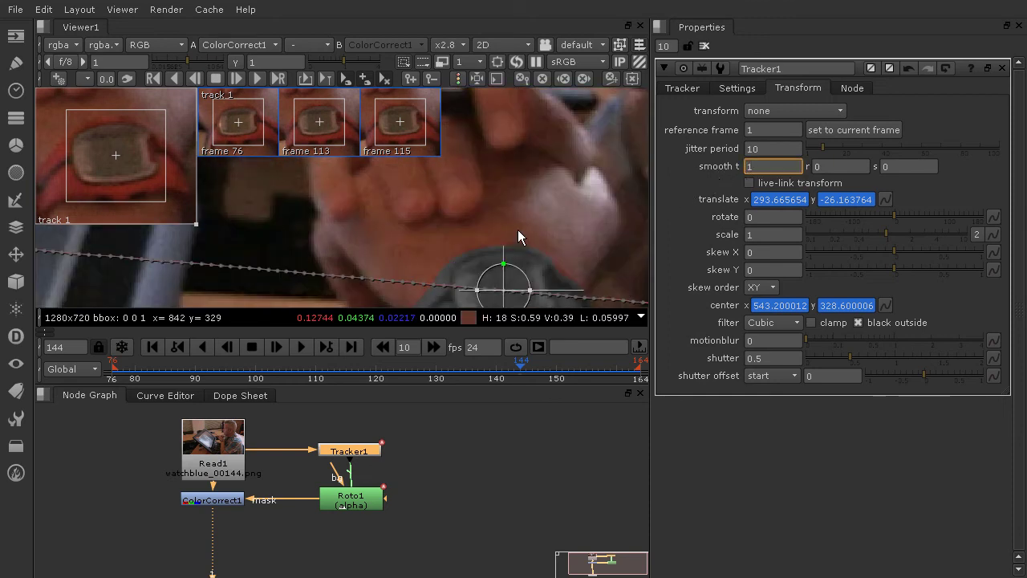
pyautogui.moveTo(517, 229); pyautogui.dragTo(503, 166, button='middle')
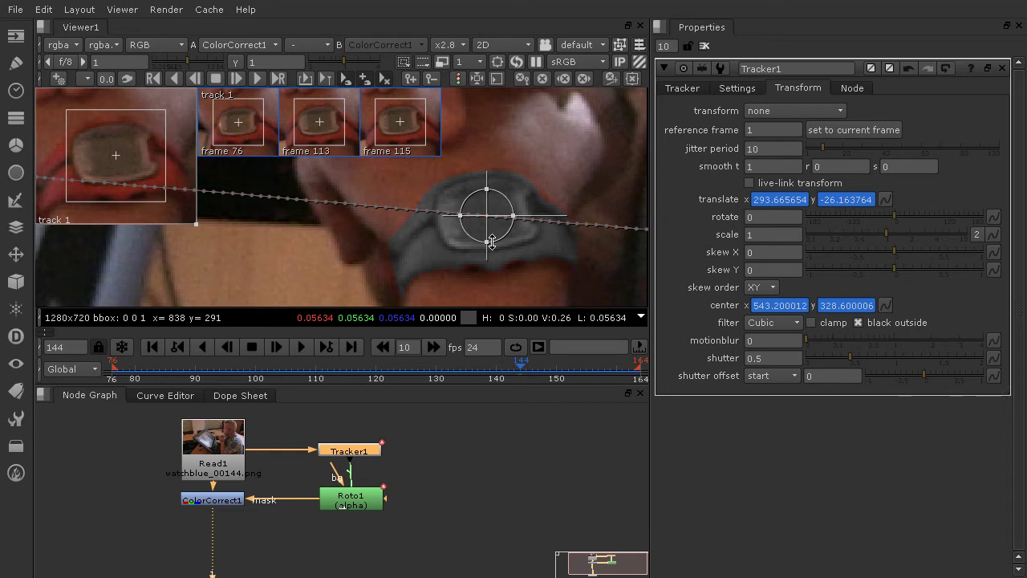
pyautogui.click(766, 166)
pyautogui.doubleClick(768, 170)
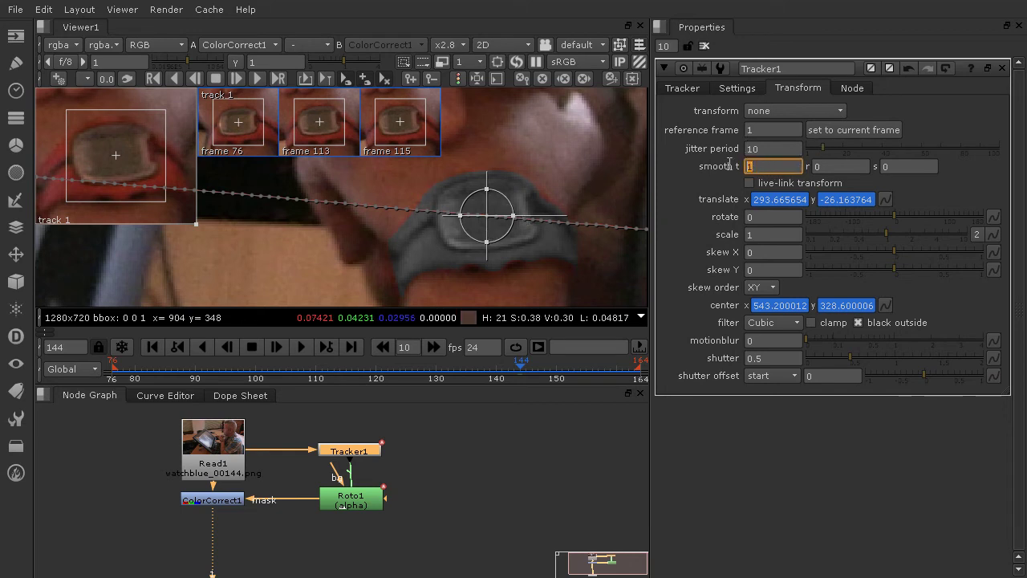
pyautogui.write('10')
pyautogui.press('Return')
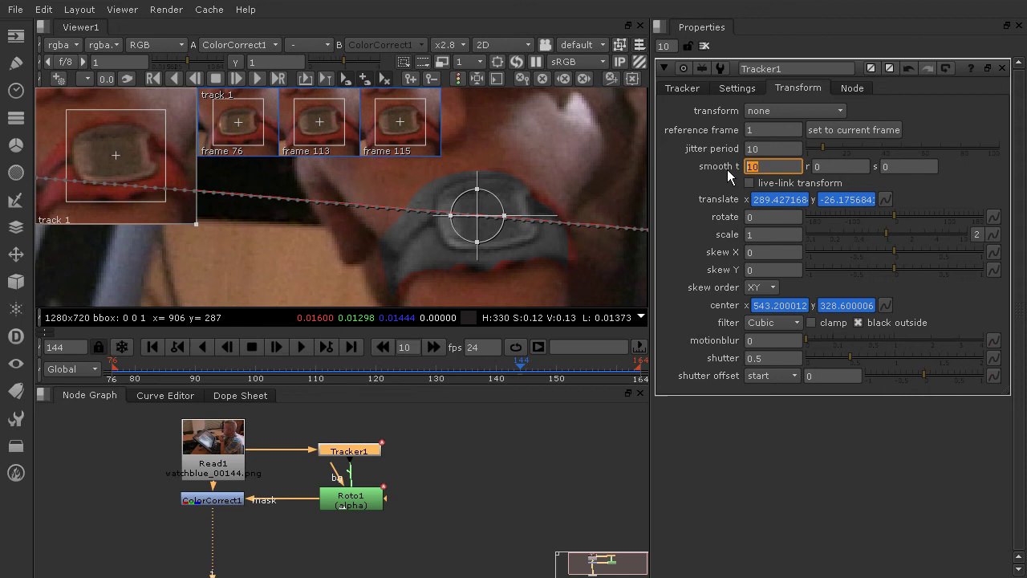
pyautogui.write('1')
pyautogui.press('Tab')
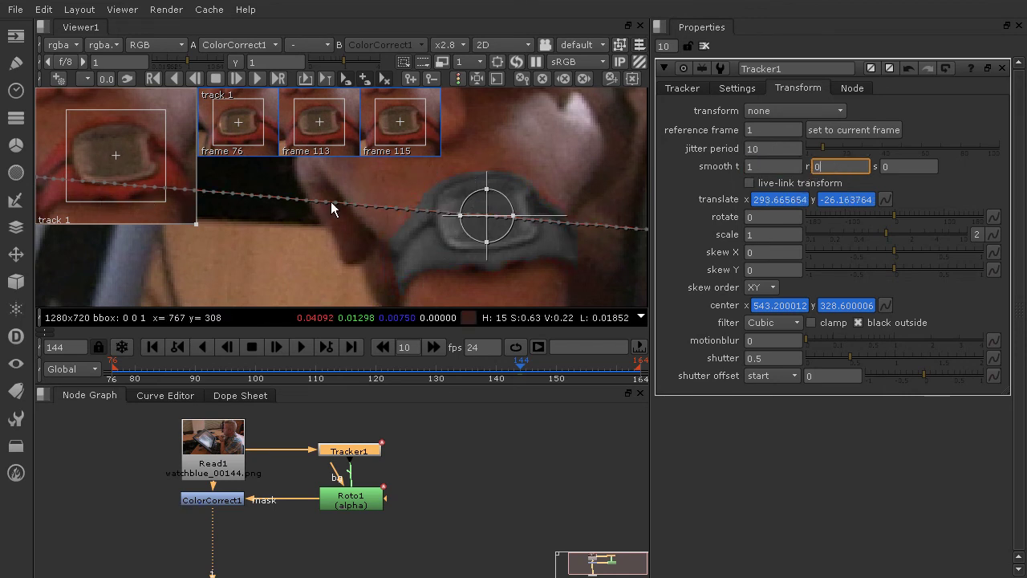
pyautogui.scroll(-3, 561, 198)
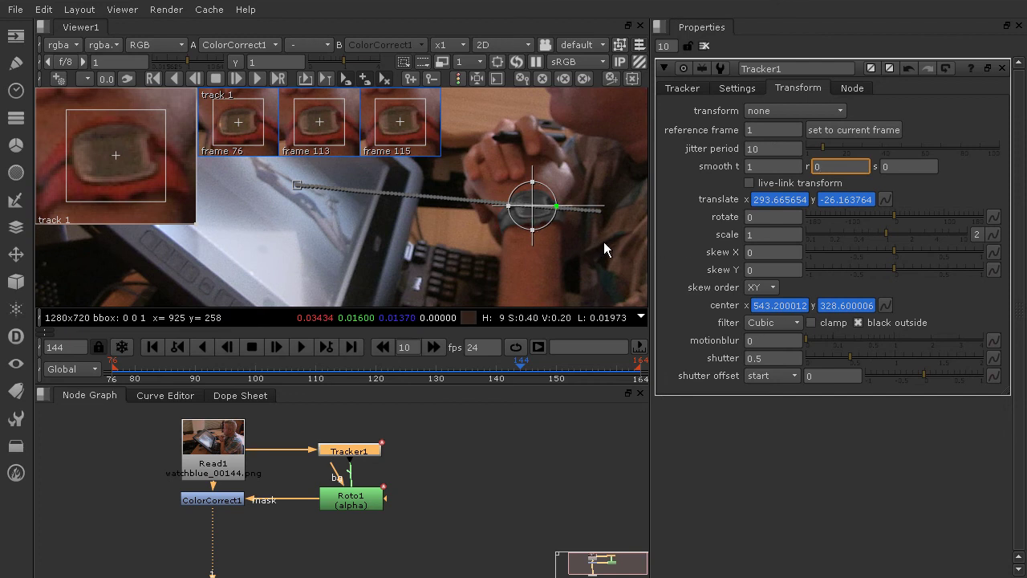
pyautogui.scroll(2, 564, 215)
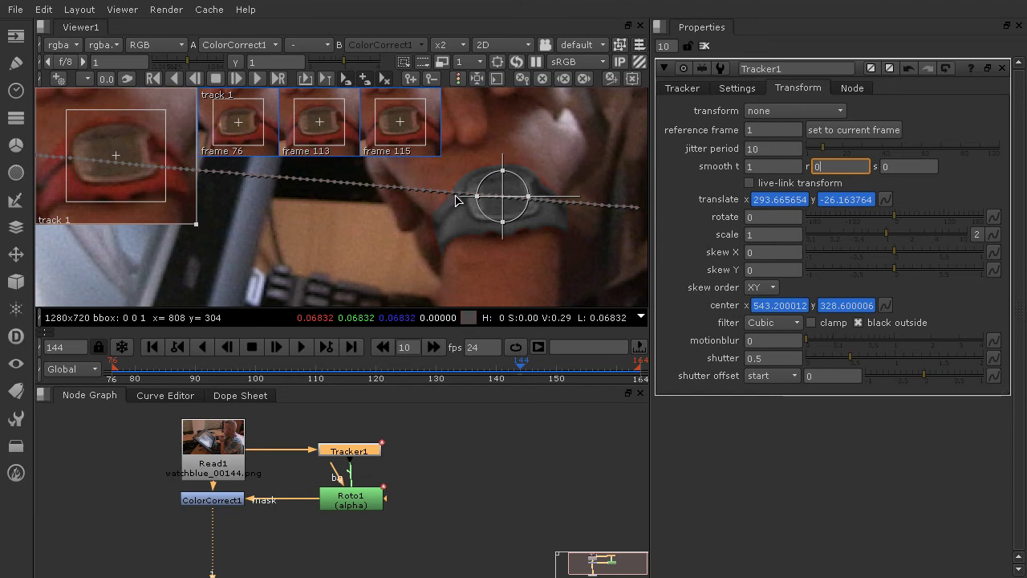
# Show Tracker1's Settings and list the pre-track filter choices: none, adjust contrast, median
pyautogui.click(737, 89)
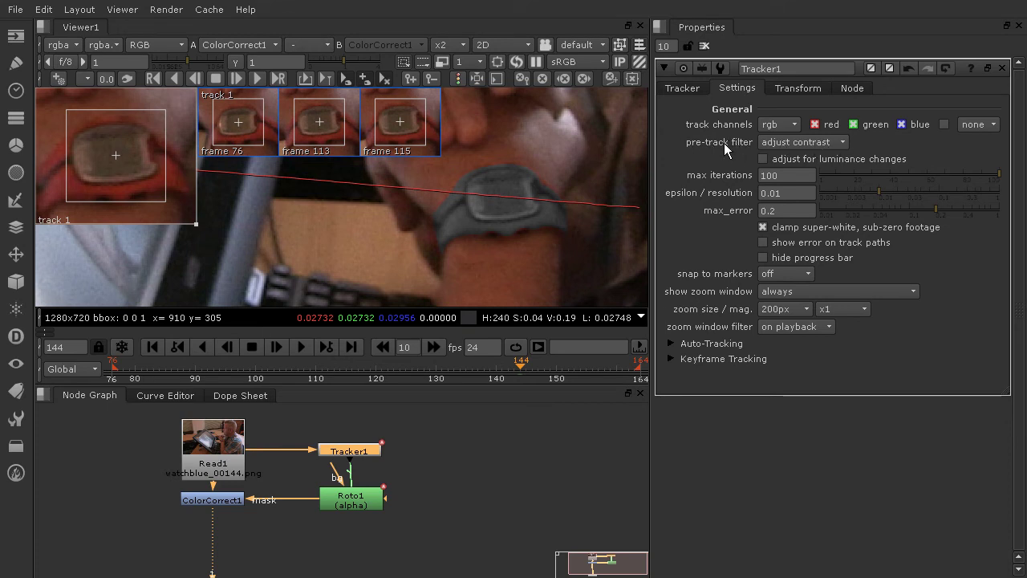
pyautogui.click(801, 143)
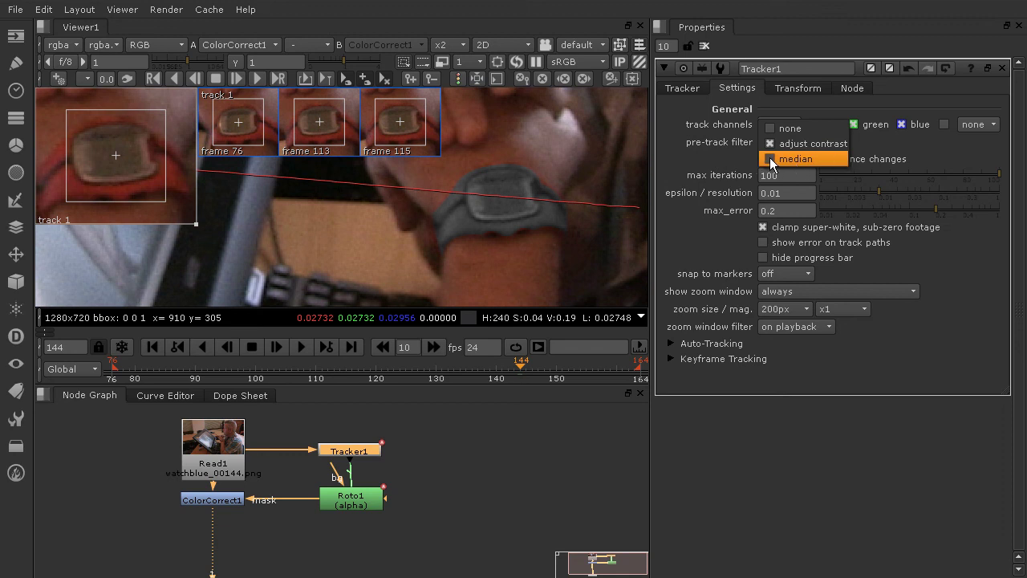
# Try the median pre-track filter while inspecting the watch, then revert to adjust contrast
pyautogui.click(775, 160)
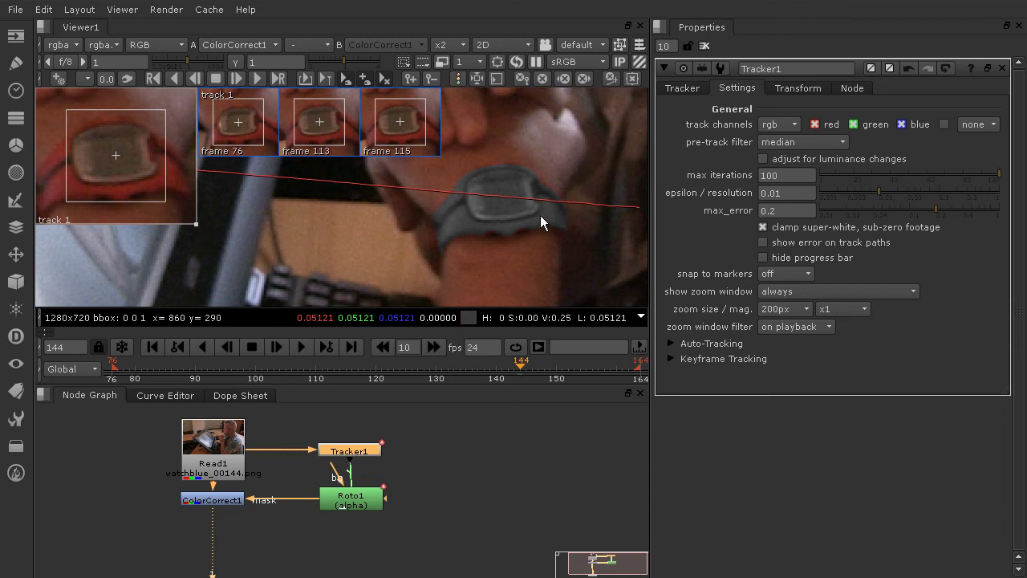
pyautogui.scroll(3, 545, 205)
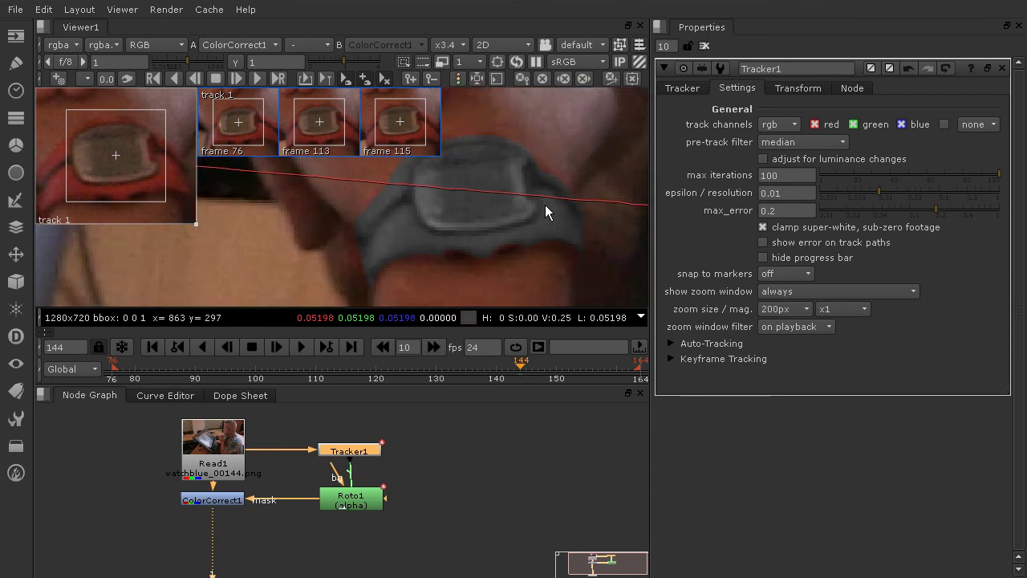
pyautogui.moveTo(557, 194); pyautogui.dragTo(521, 203, button='middle')
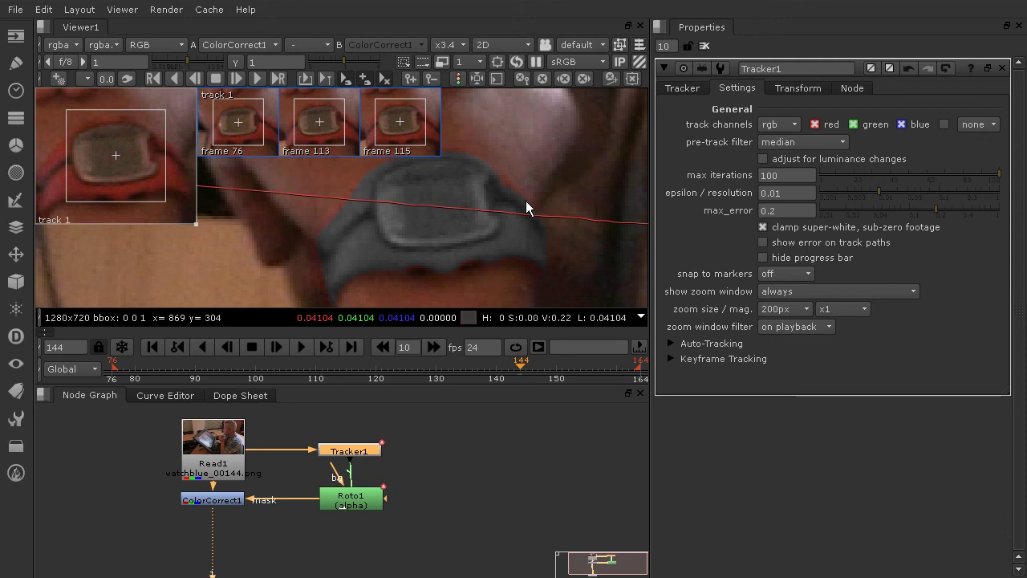
pyautogui.click(769, 145)
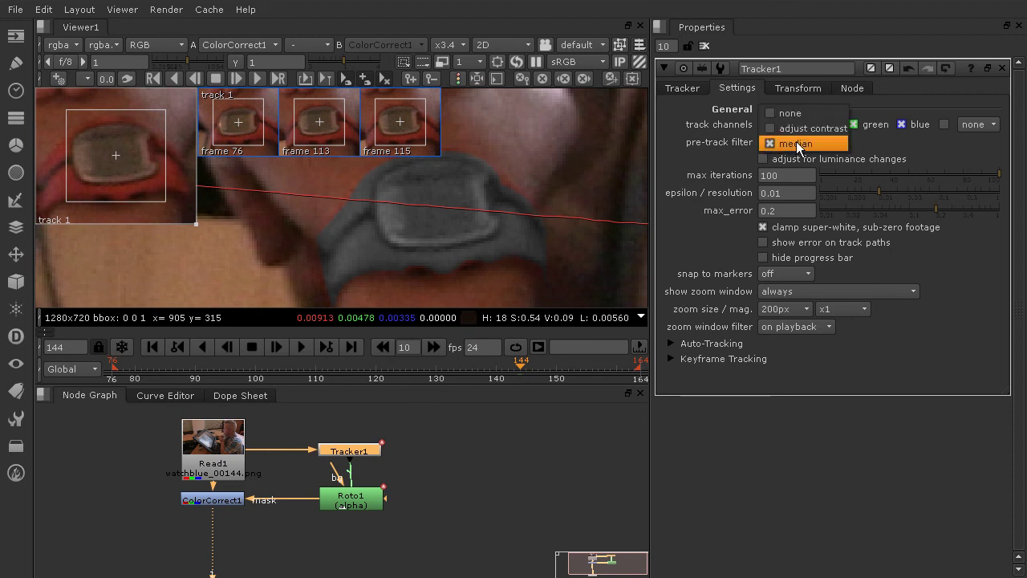
pyautogui.click(771, 130)
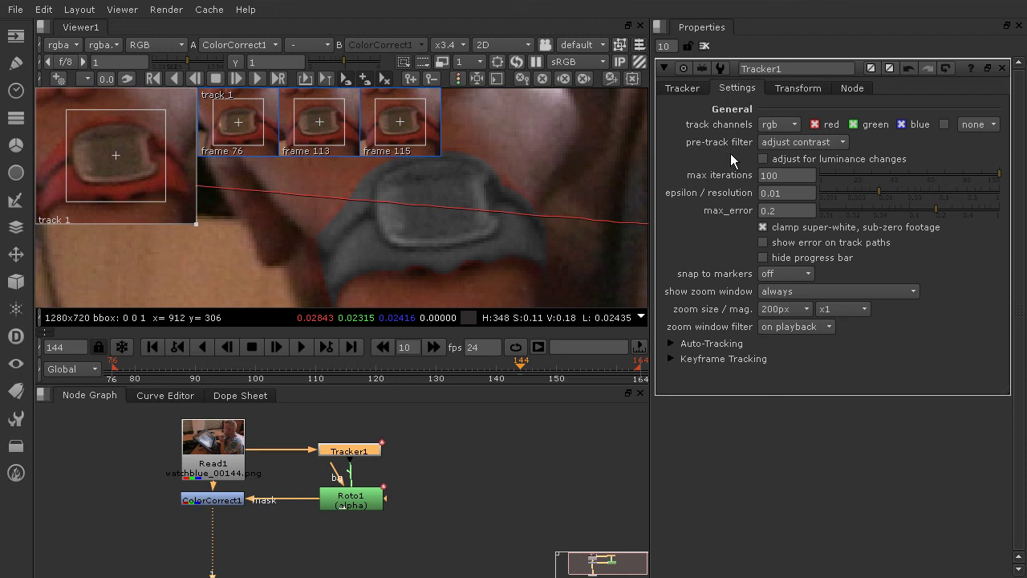
# Return to Tracker1's Transform options, smooth t still 1, and zoom in on the watch
pyautogui.click(798, 88)
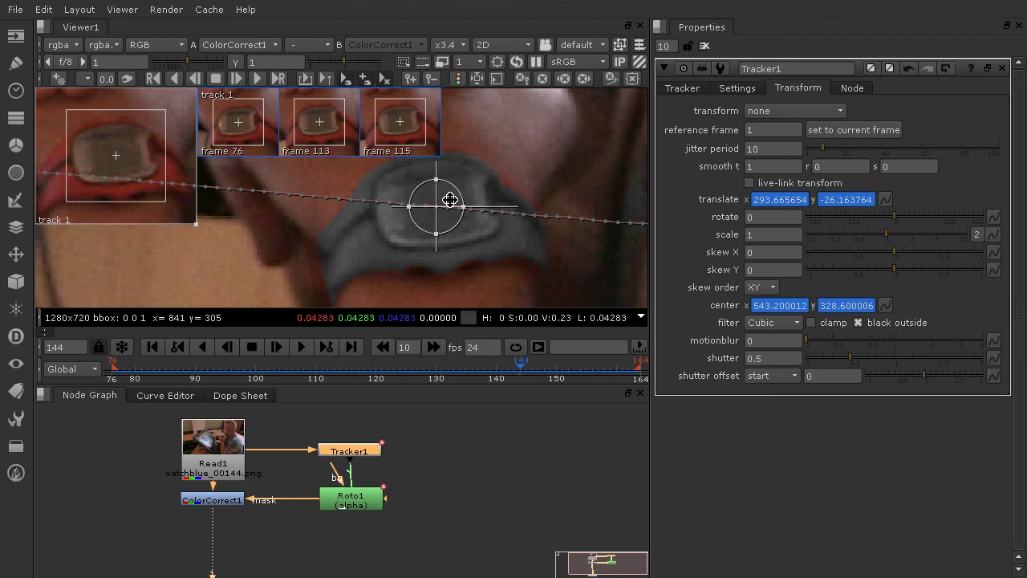
pyautogui.scroll(3, 450, 200)
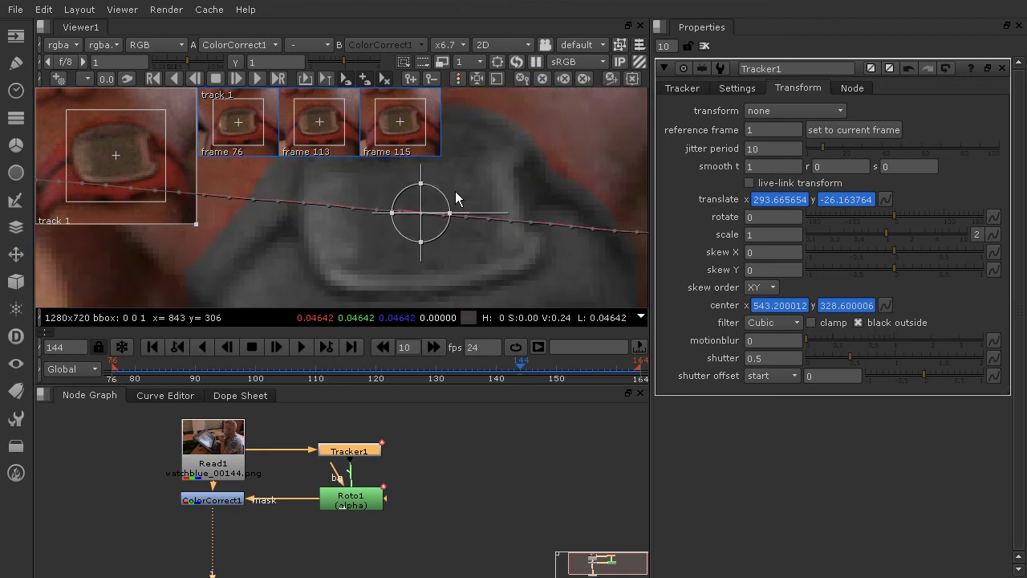